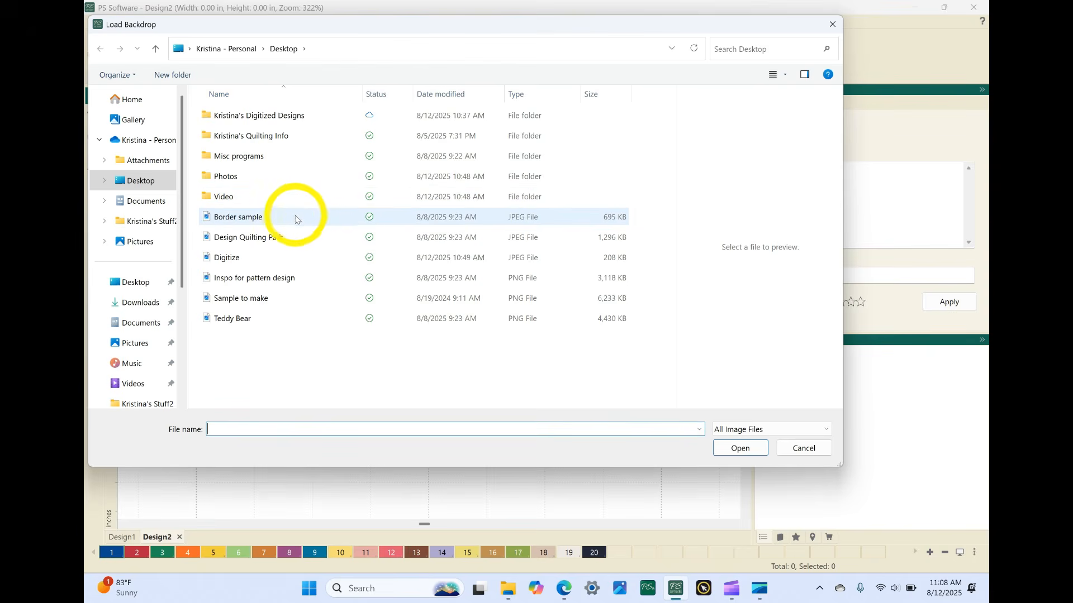
Load the Digitize image from the Desktop as the backdrop.
click(221, 259)
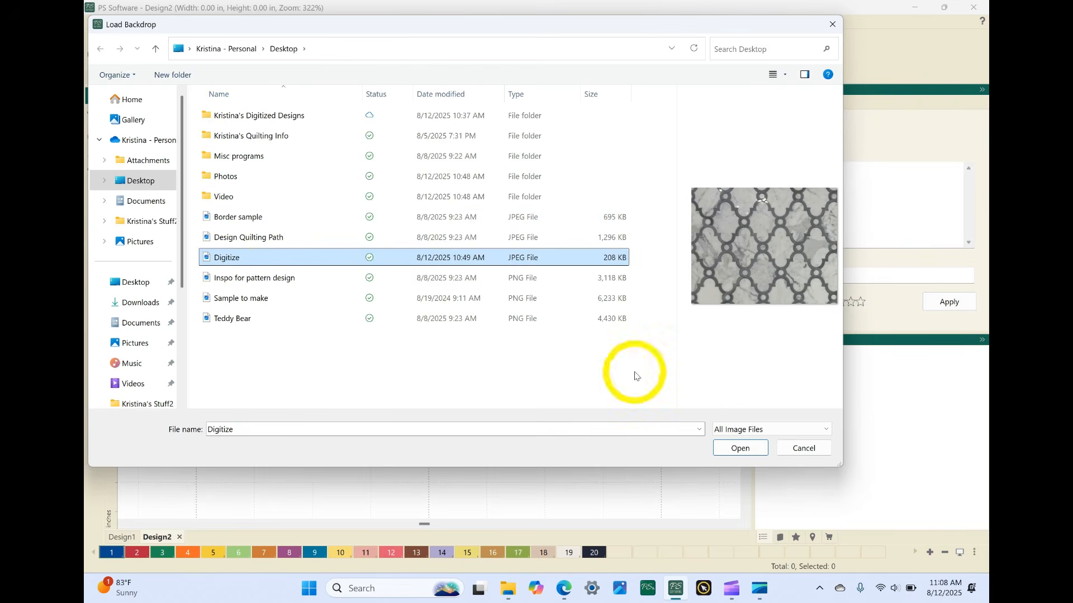
click(736, 449)
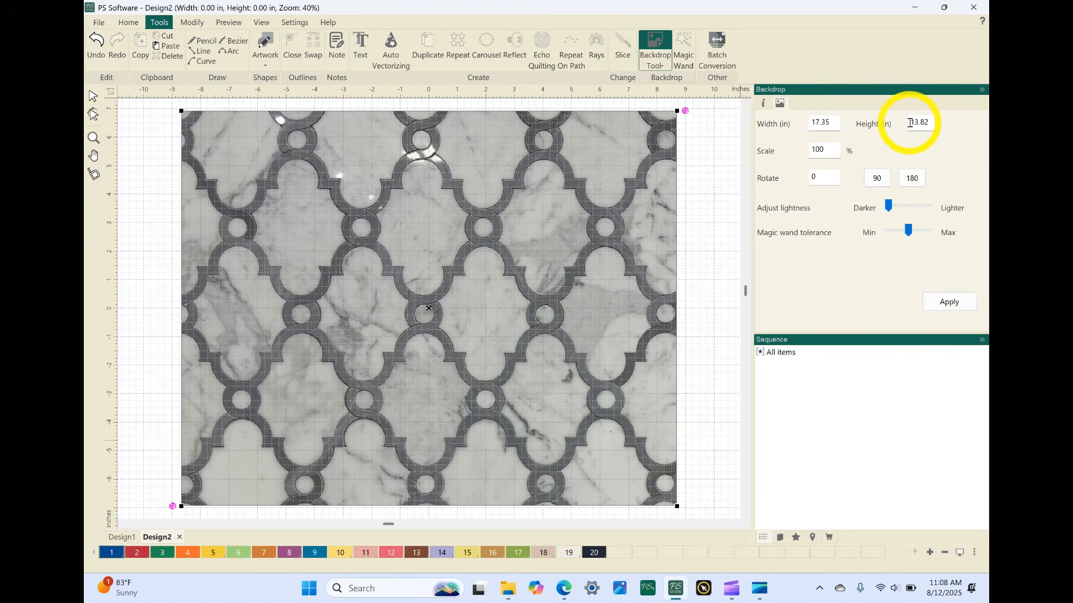
Set the backdrop's height to 35 in, lighten it to slightly past the middle of the lightness range, and apply the changes.
drag(912, 123, 932, 123)
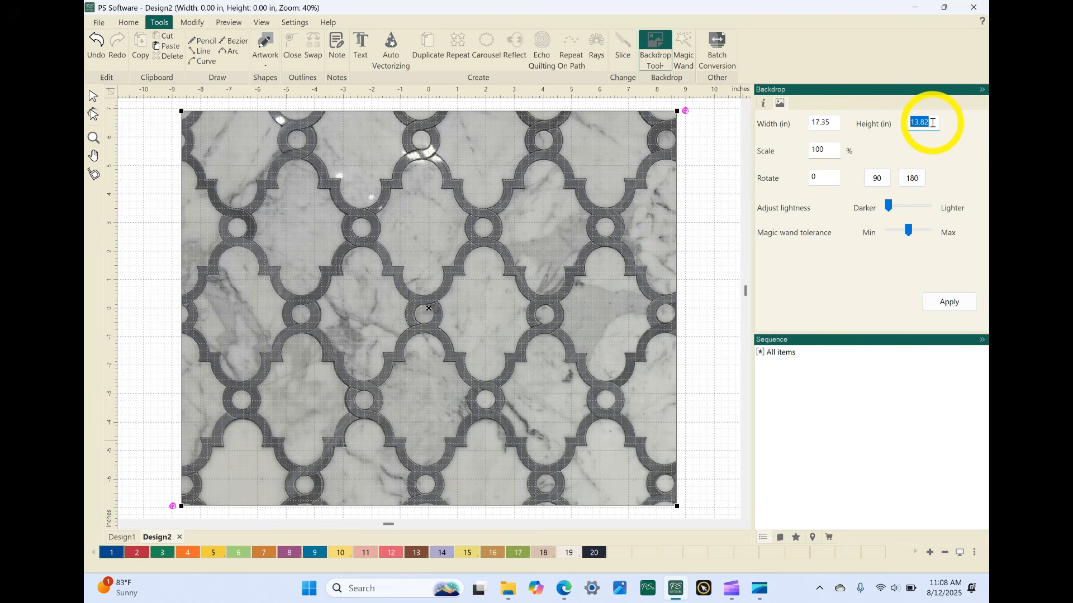
text(35)
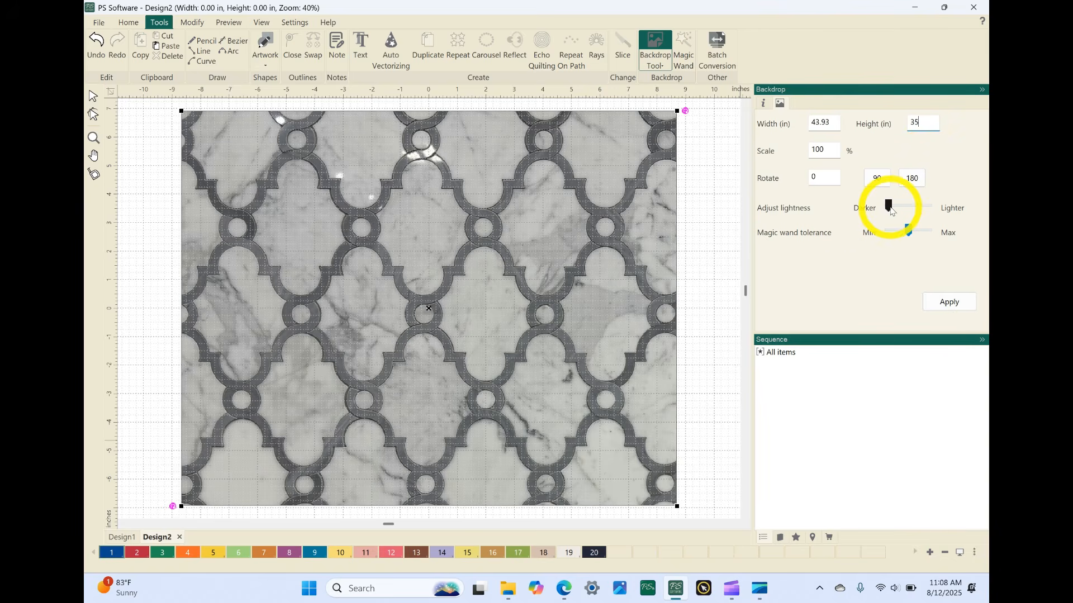
drag(892, 212, 916, 209)
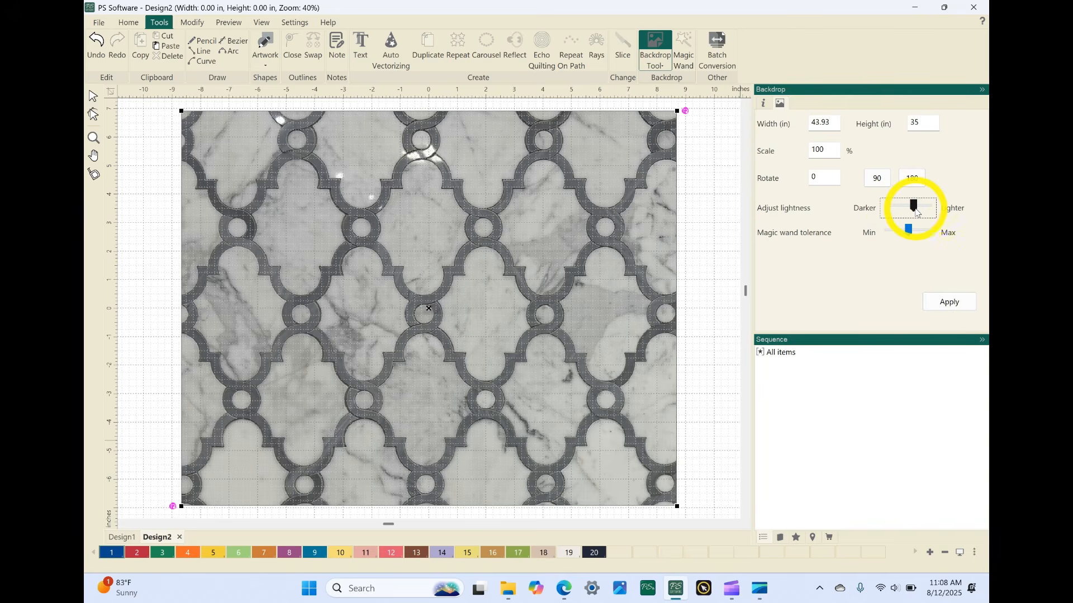
click(949, 303)
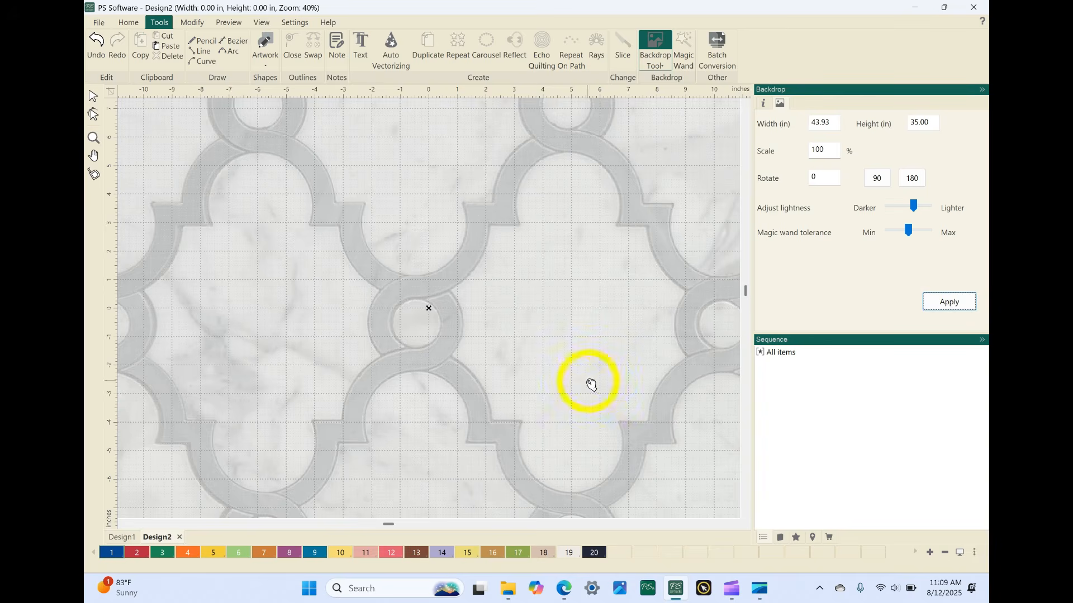
scroll(555, 387, down, 3)
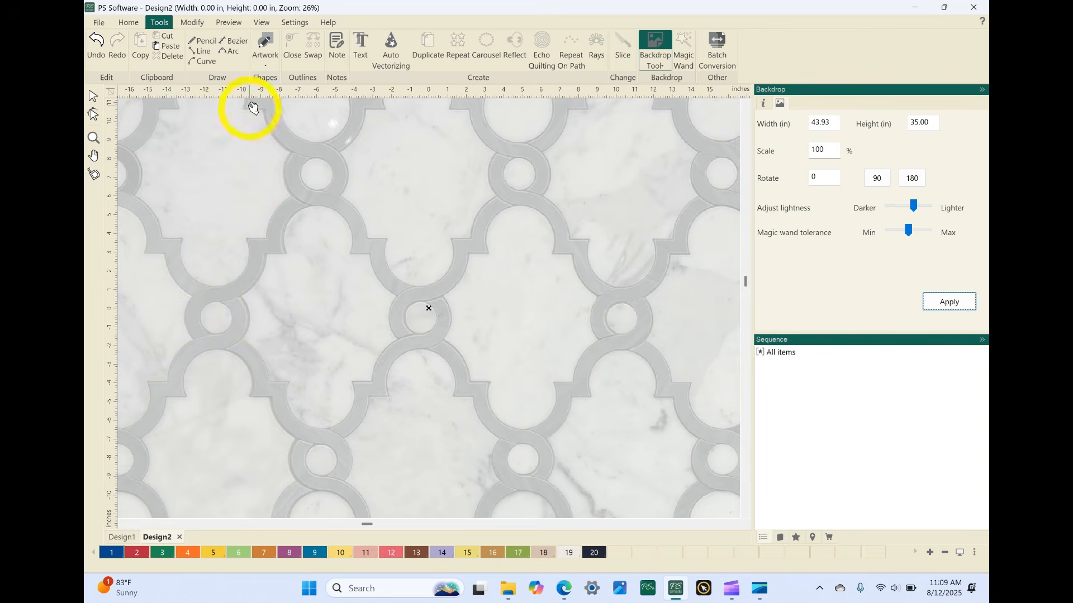
click(271, 59)
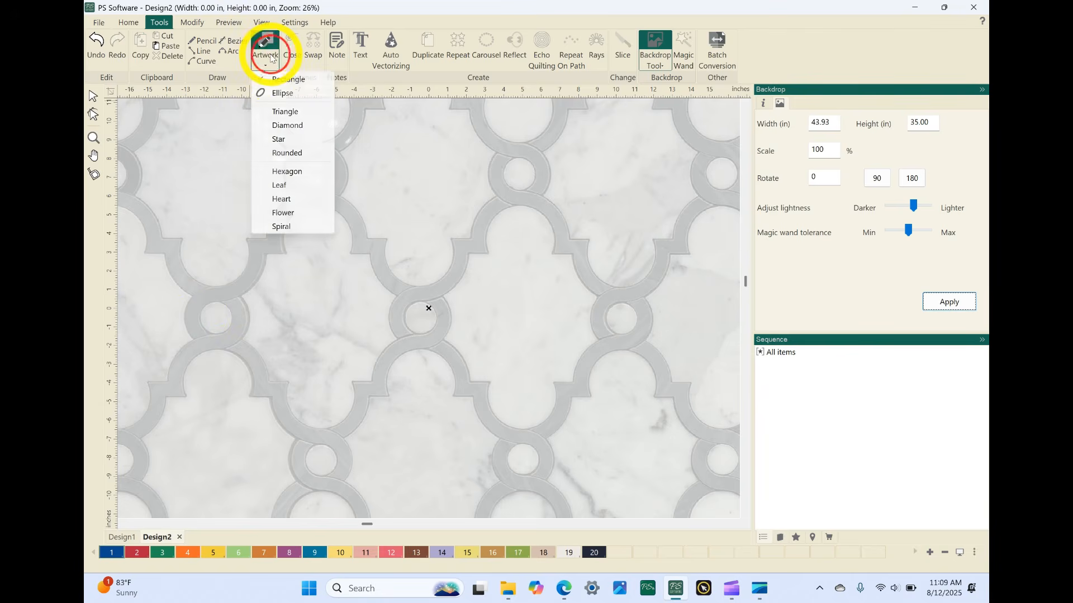
click(278, 96)
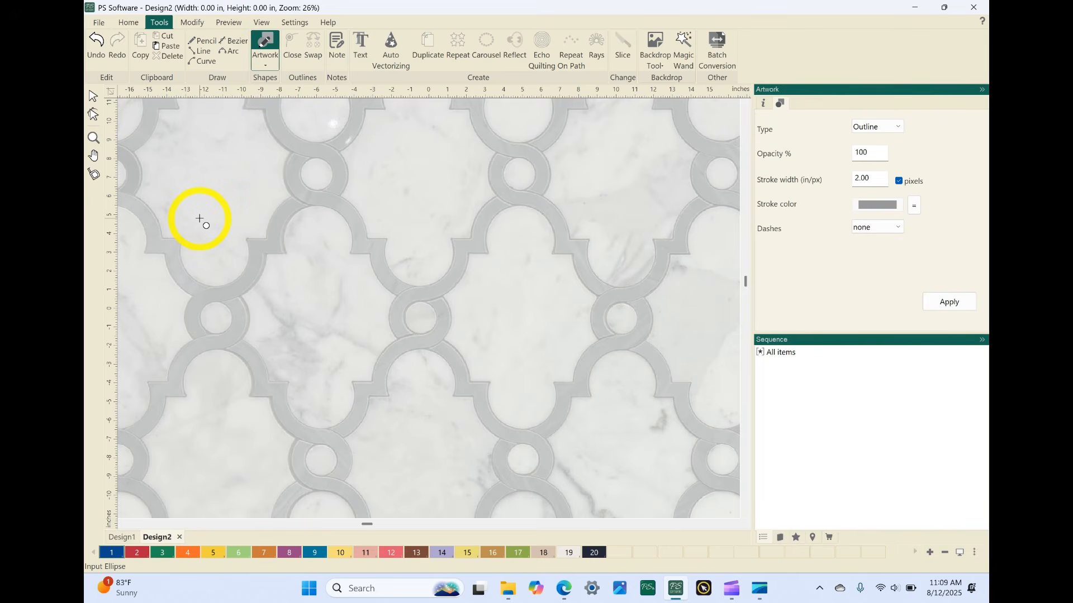
mouse_move(200, 219)
mouse_down()
mouse_move(232, 241)
mouse_move(272, 225)
mouse_move(293, 232)
mouse_move(284, 264)
mouse_move(239, 311)
mouse_move(308, 290)
mouse_move(311, 241)
mouse_move(316, 250)
mouse_up()
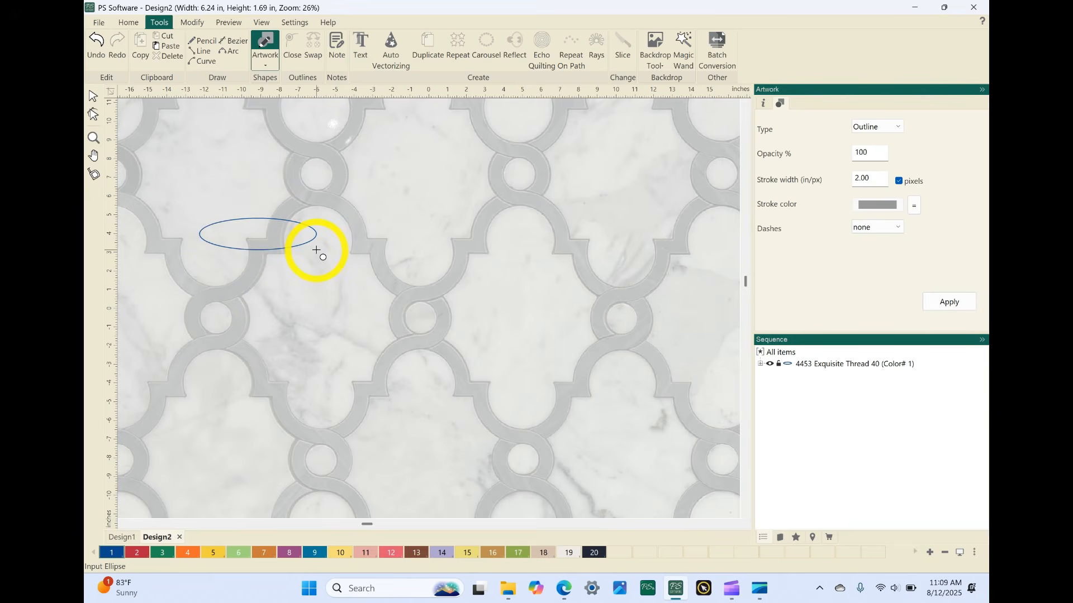
key(Escape)
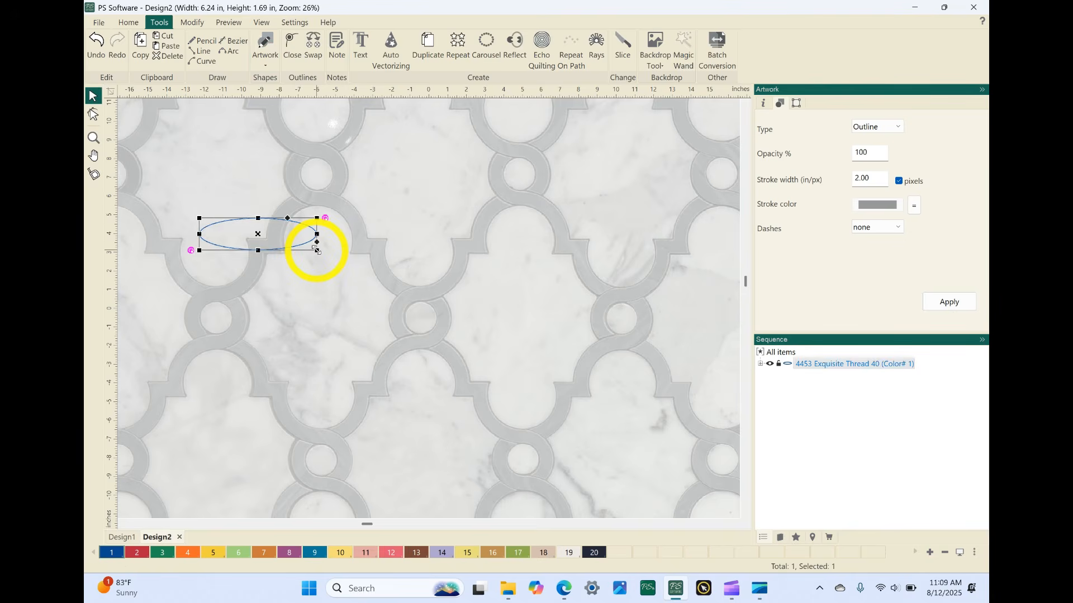
key(Delete)
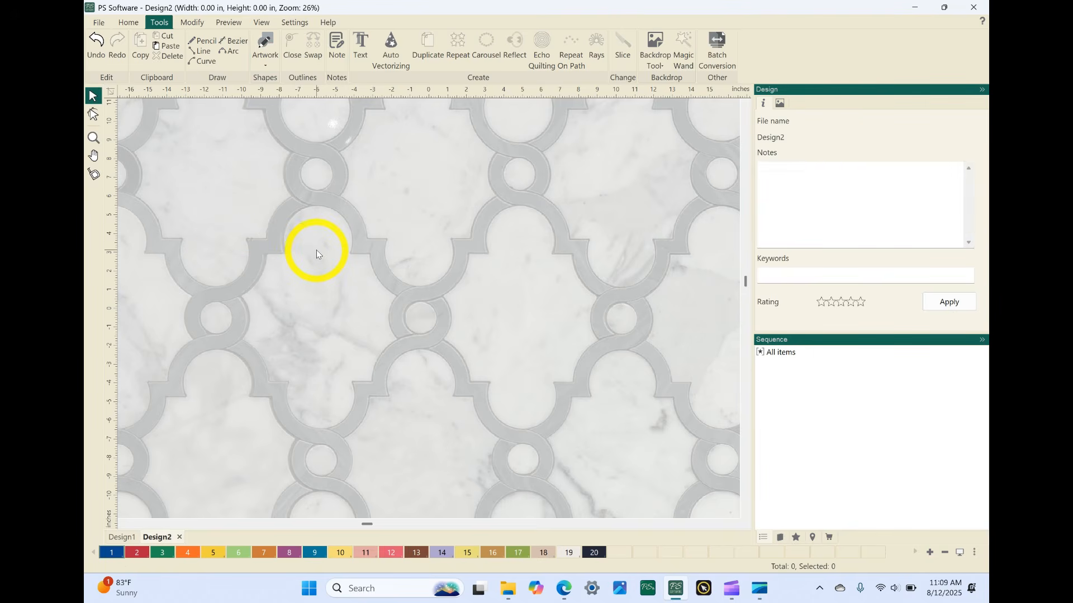
Draw a perfect circle about 2.3 in wide with the Ellipse shape over the leftmost full ring in the backdrop's middle row.
click(265, 56)
click(281, 93)
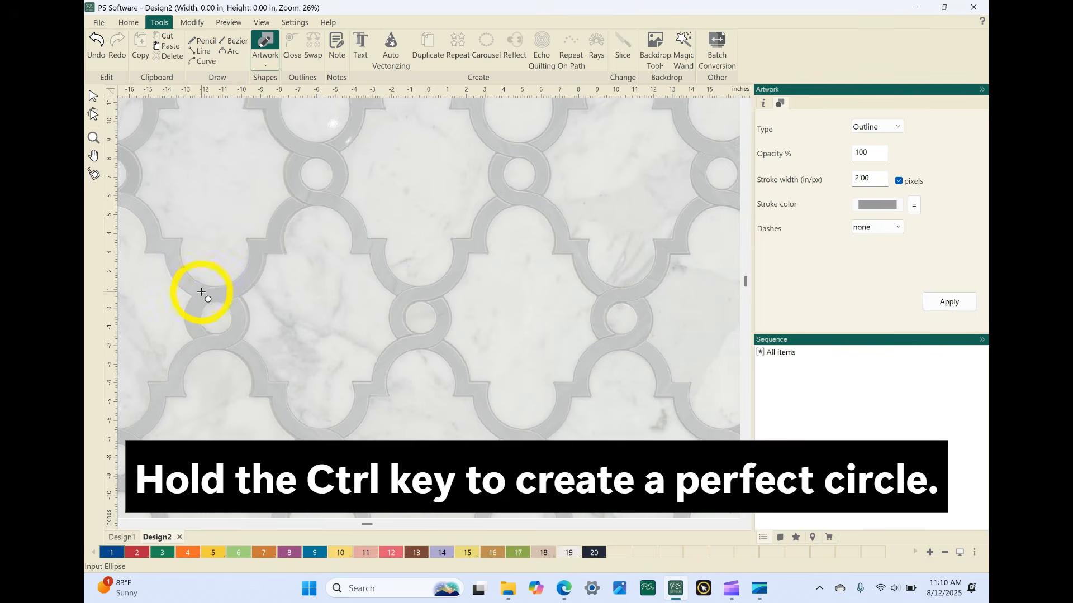
drag(202, 297, 244, 338)
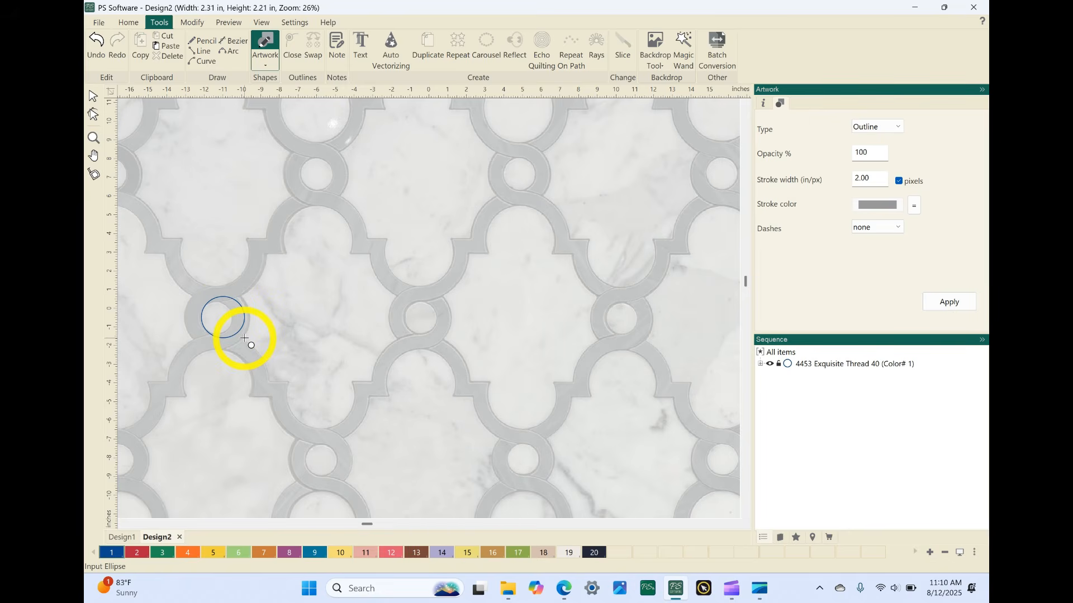
Center the circle on the backdrop ring and enlarge it to about 2.8 in wide so it follows the middle of the band.
click(93, 96)
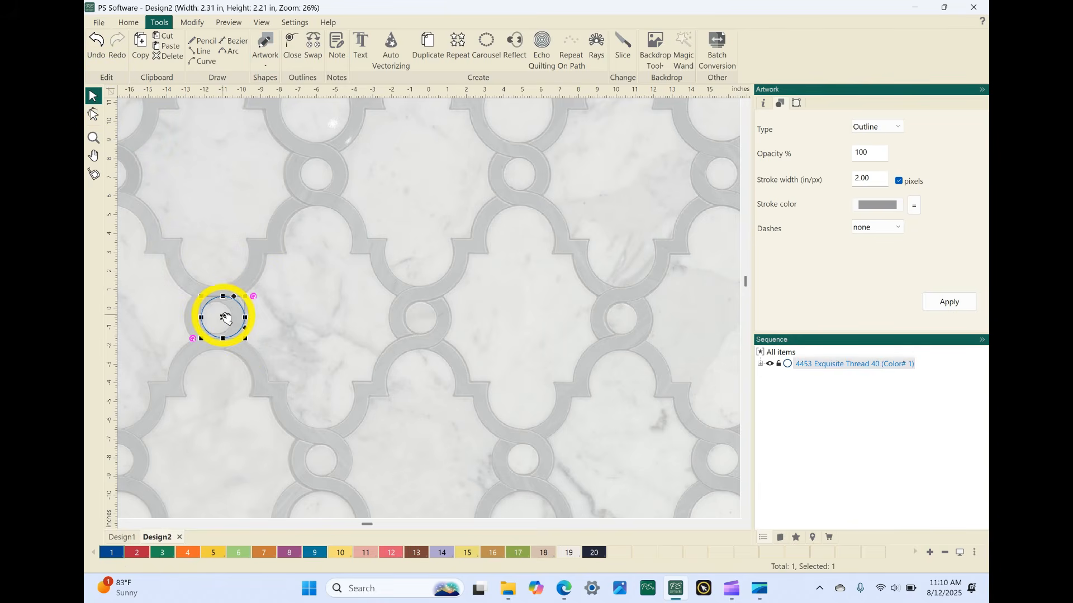
drag(226, 319, 218, 319)
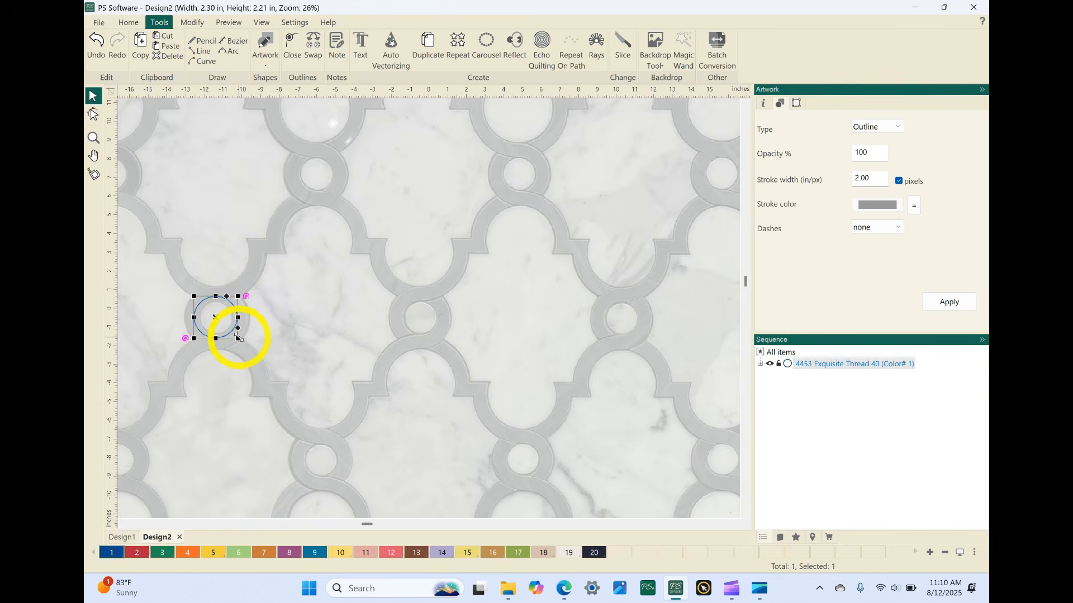
drag(238, 339, 244, 345)
drag(194, 296, 189, 291)
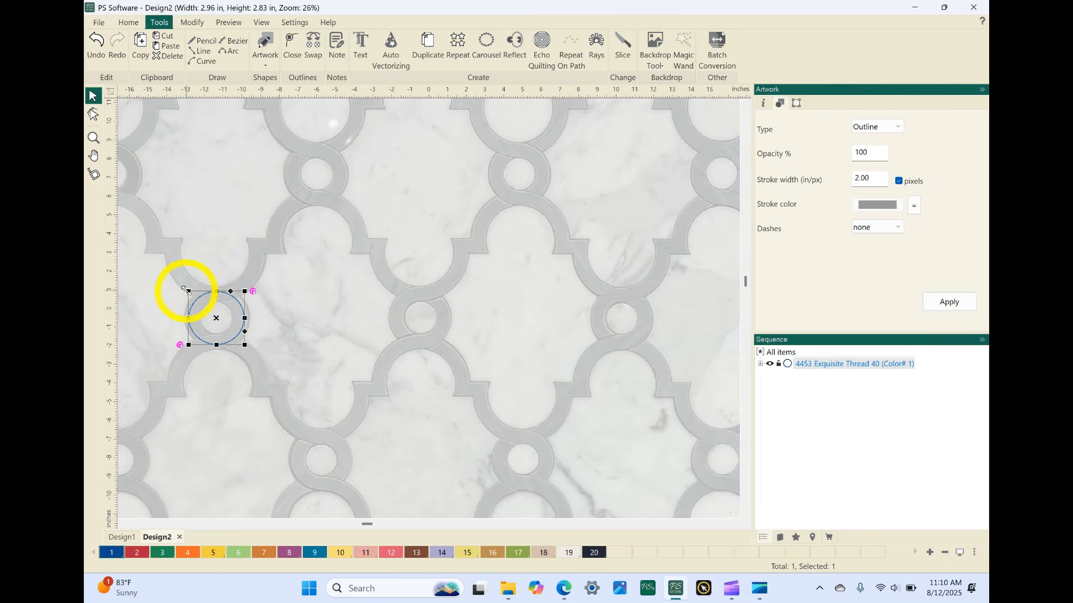
click(244, 345)
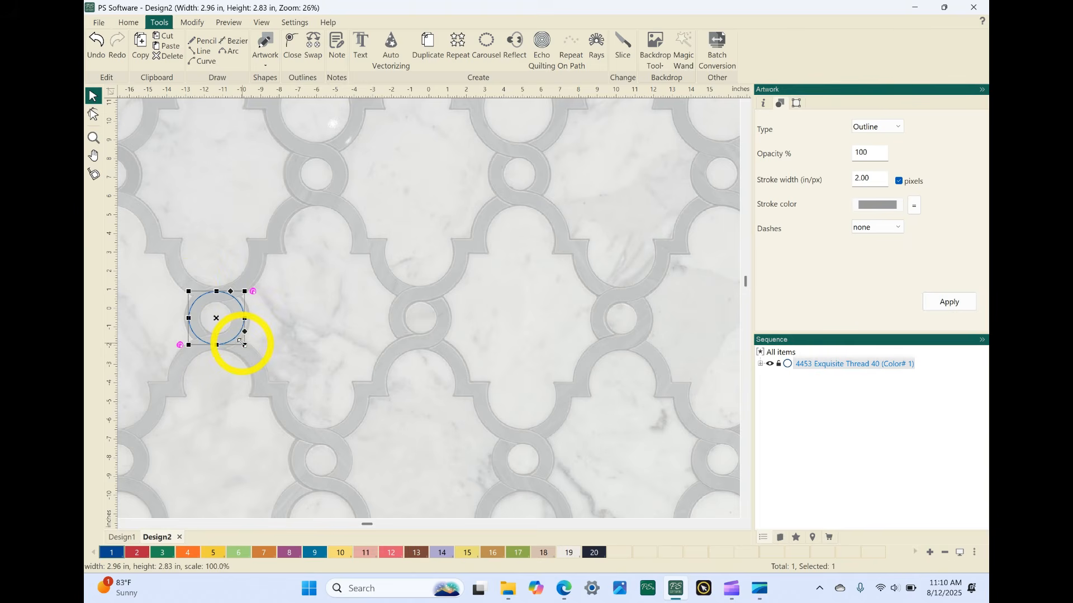
drag(244, 346, 242, 343)
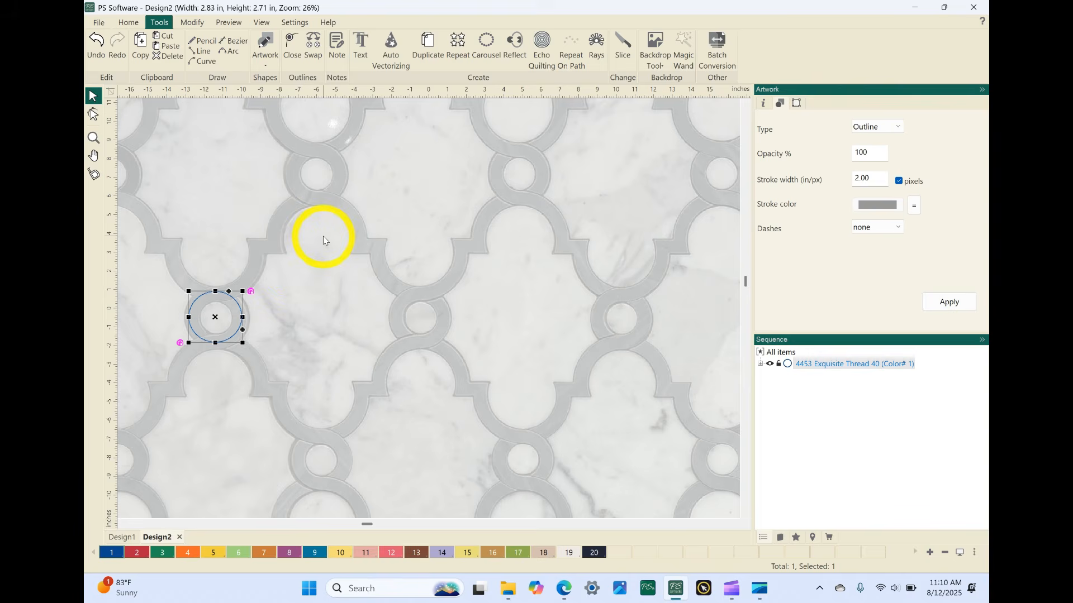
Show the circle's anchor points and examine the one at its top.
click(93, 115)
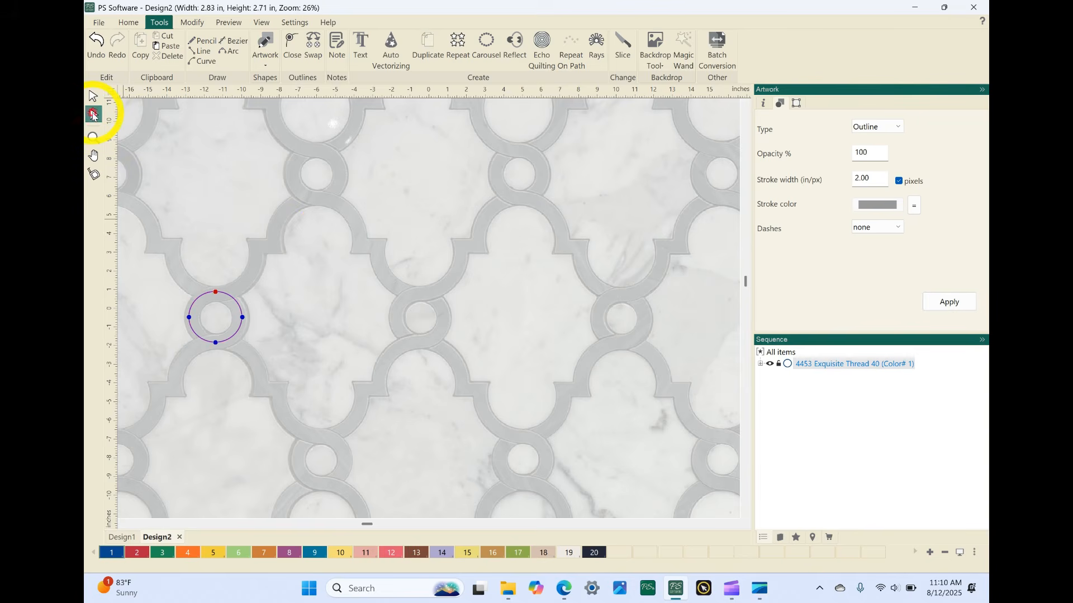
click(215, 292)
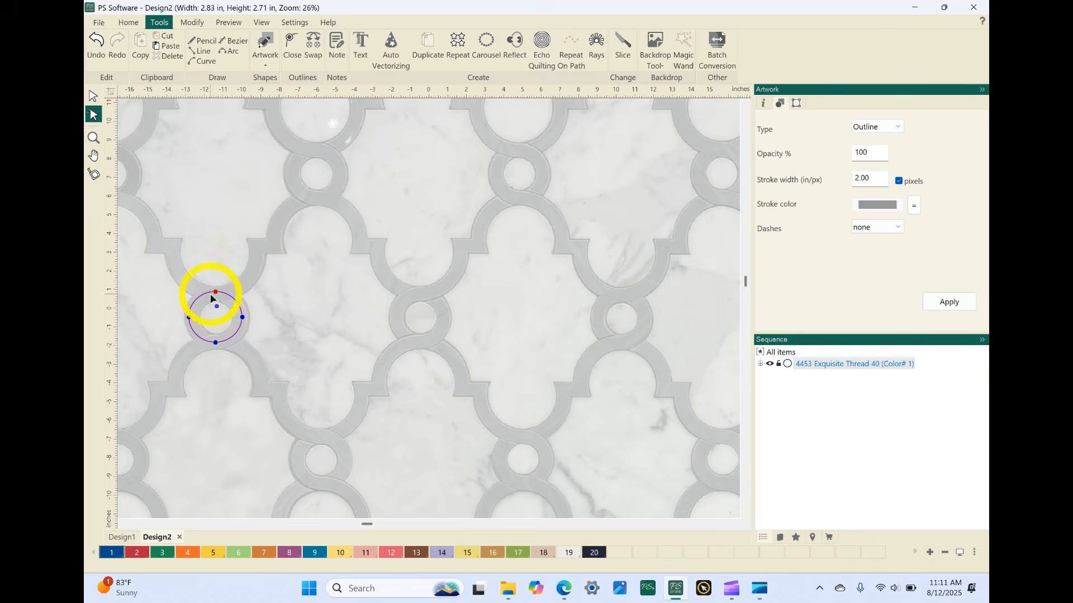
Check the Snap To Anchor Points option and trace the band with an Arc path from the circle's top anchor, through the step, to the upper-right ring's underside.
click(230, 52)
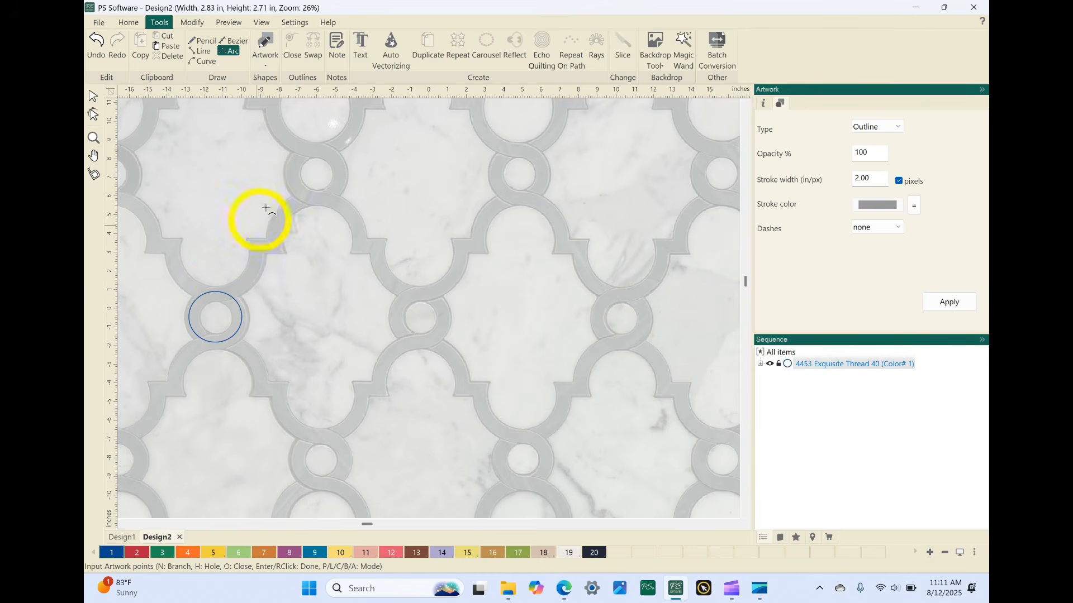
right_click(312, 95)
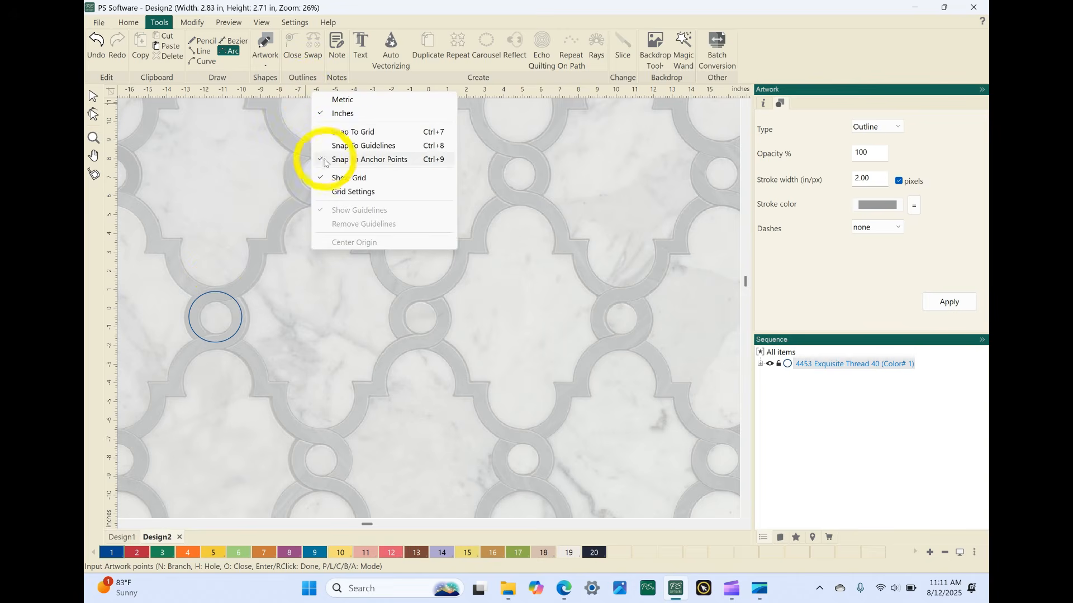
click(224, 216)
click(224, 215)
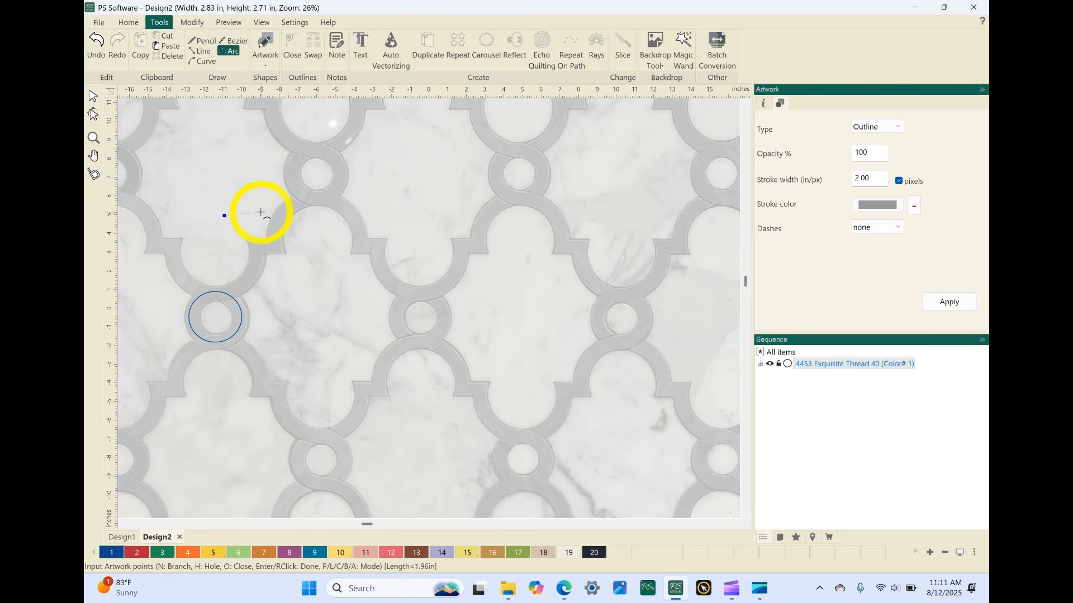
key(Escape)
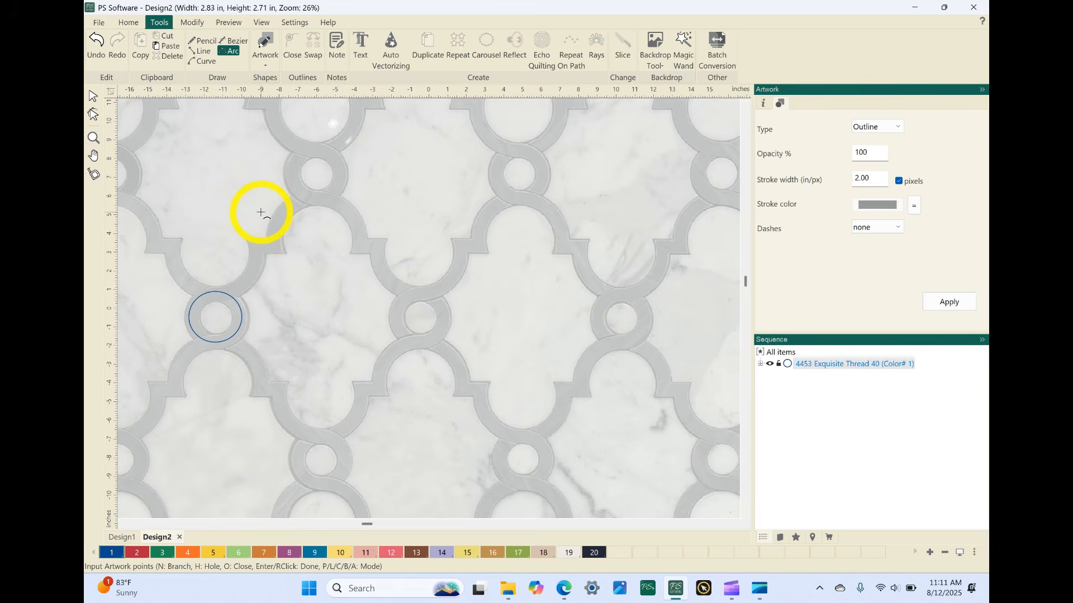
click(217, 292)
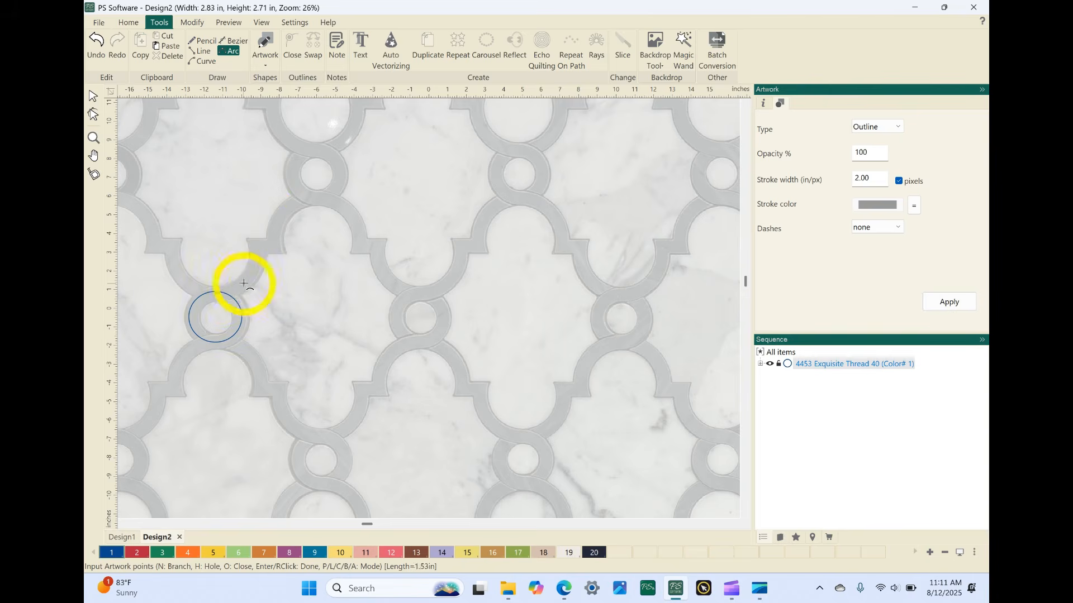
click(257, 246)
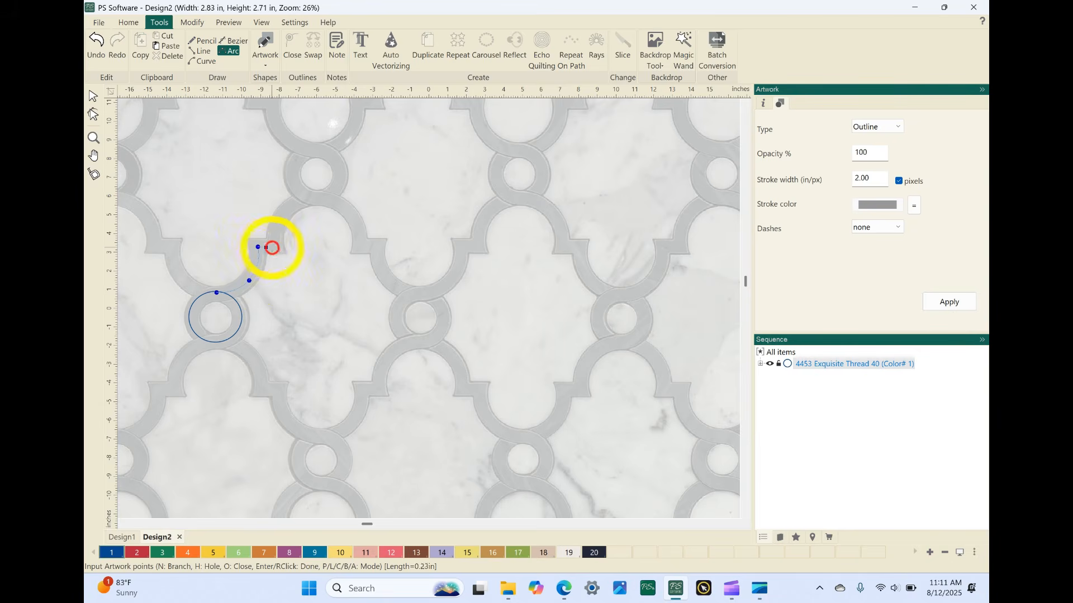
click(275, 247)
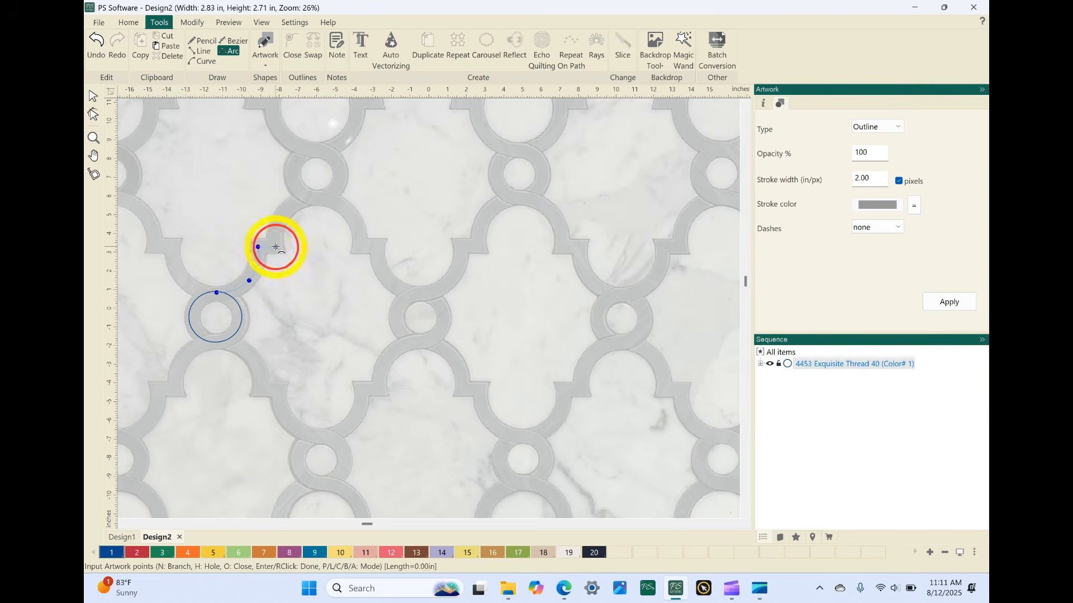
click(286, 210)
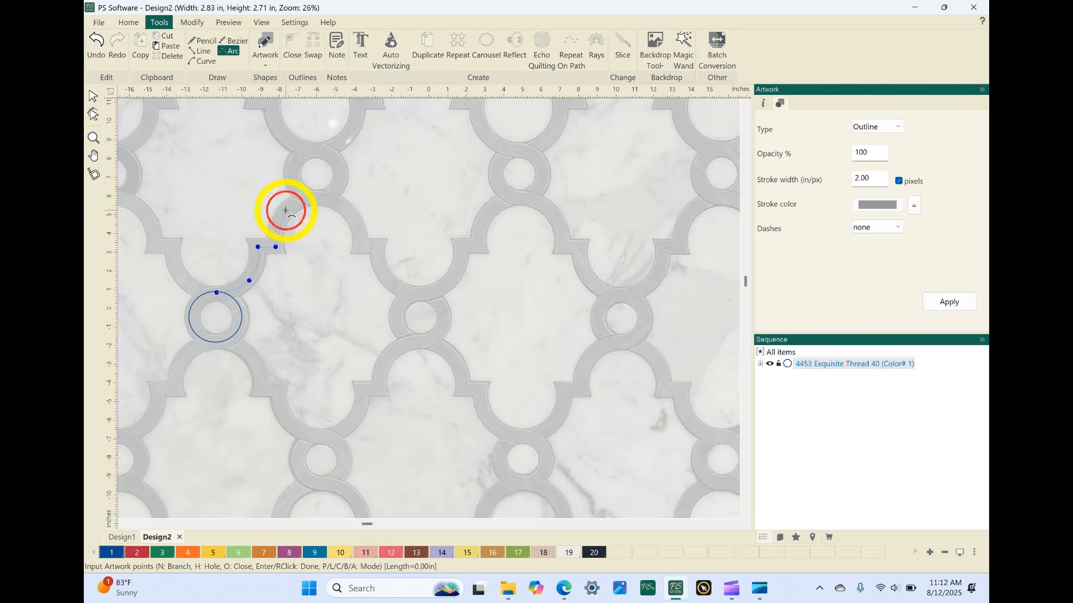
click(315, 198)
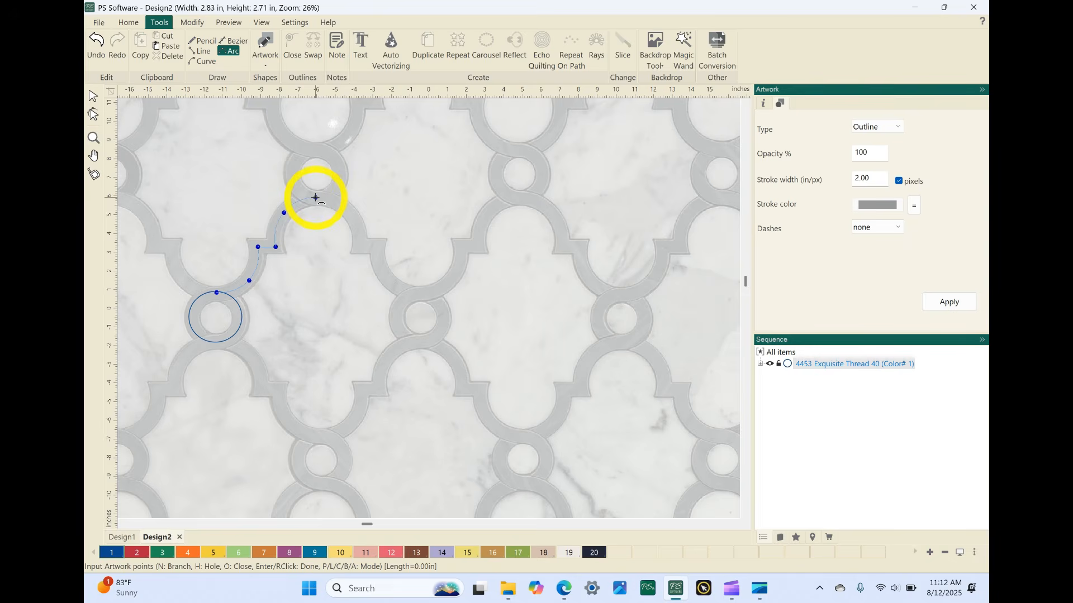
right_click(316, 198)
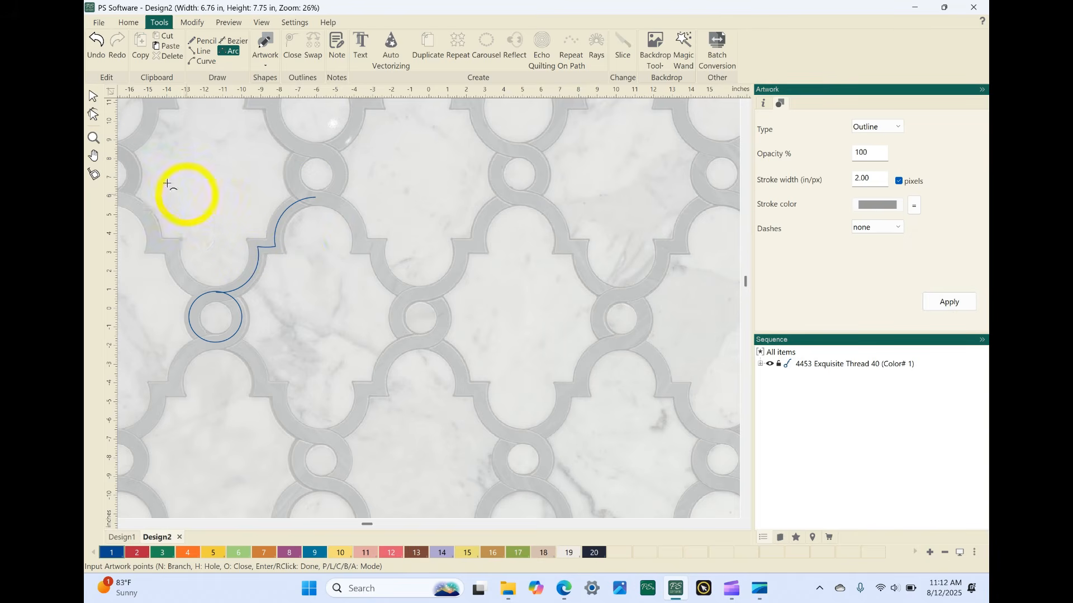
Straighten the short horizontal step segment in the middle of the arc path by adjusting the control handles at its two anchor points.
click(93, 115)
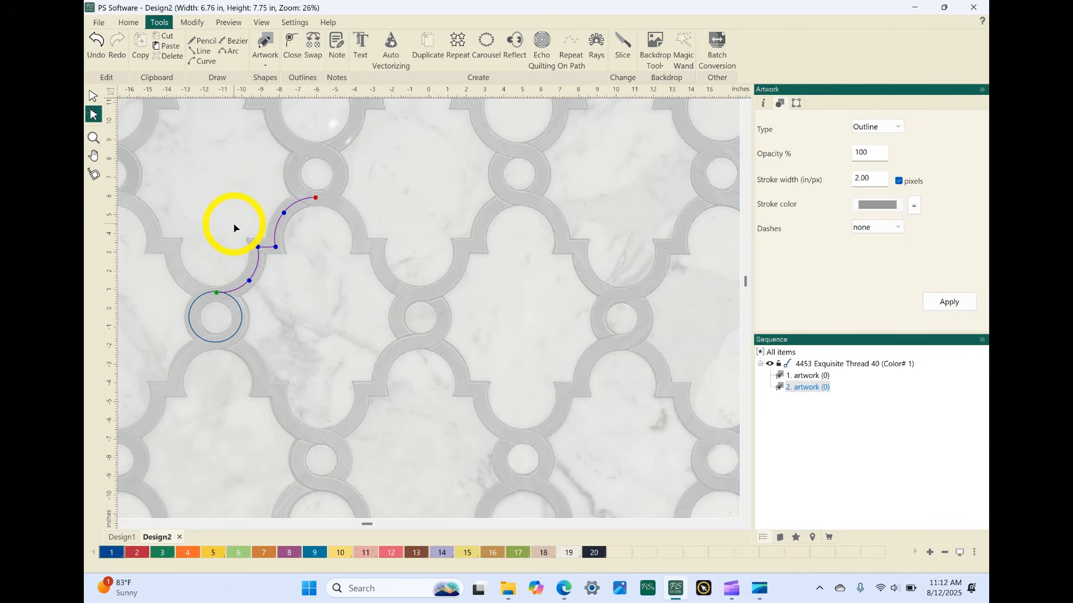
key(z)
drag(173, 186, 352, 337)
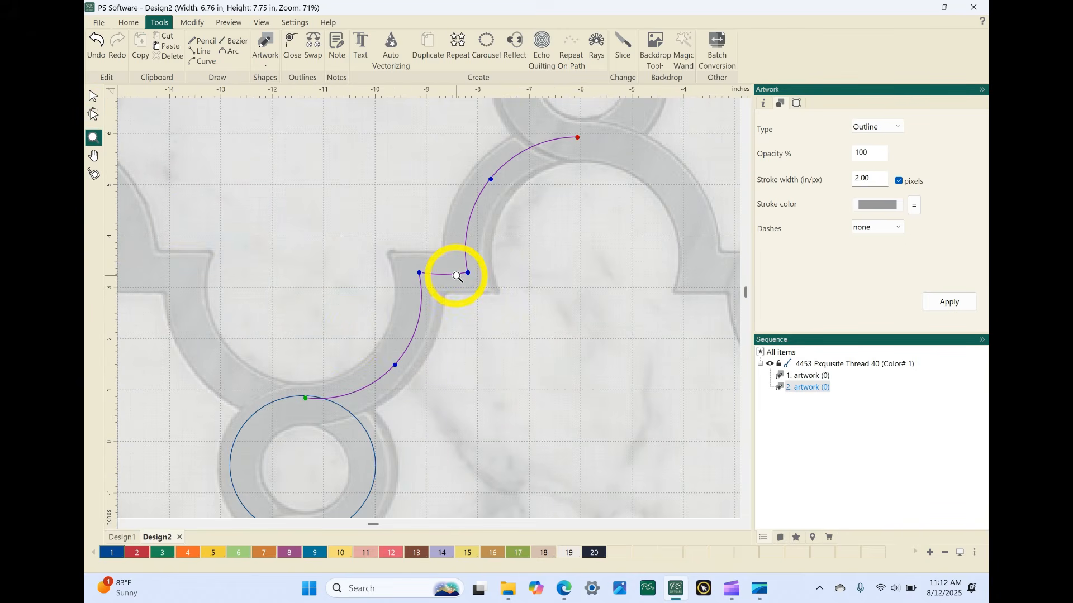
key(n)
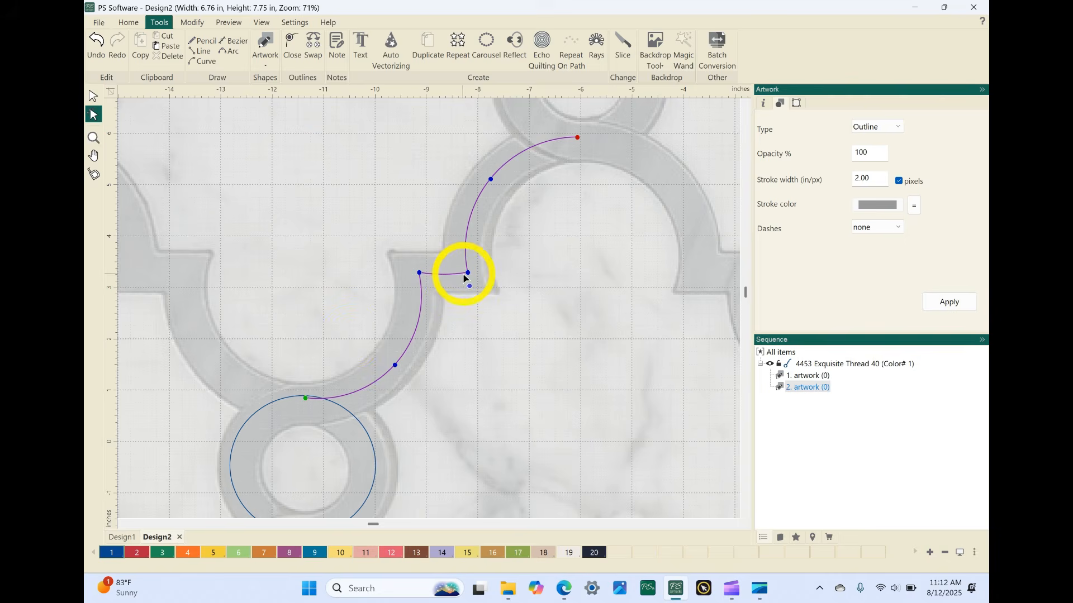
click(468, 273)
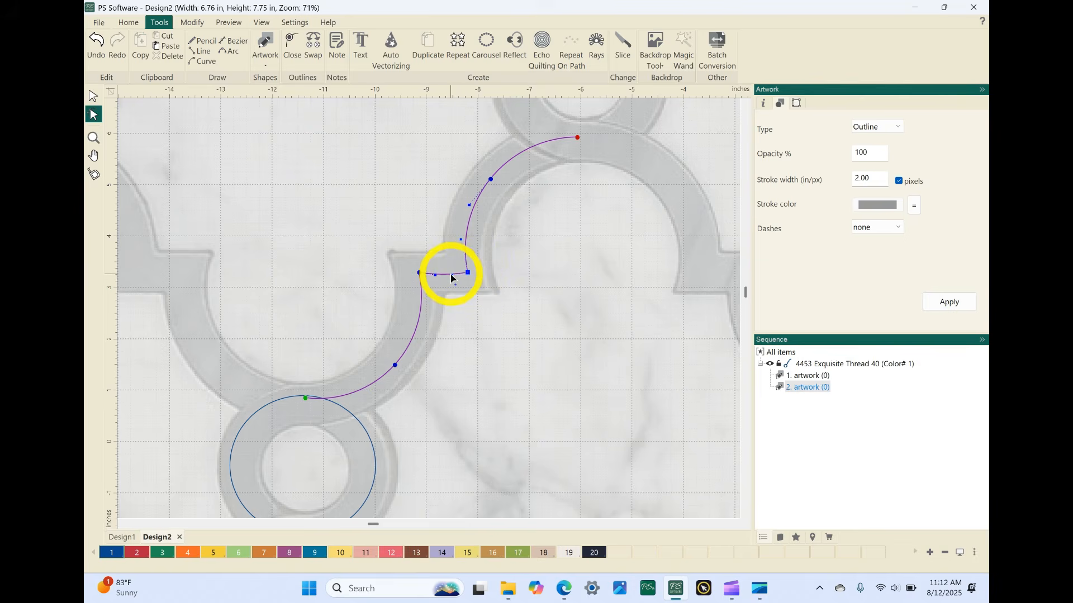
mouse_move(453, 279)
mouse_down()
mouse_move(462, 292)
mouse_move(448, 287)
mouse_move(453, 277)
mouse_move(433, 276)
mouse_move(442, 286)
mouse_move(445, 277)
mouse_move(422, 275)
mouse_move(446, 278)
mouse_up()
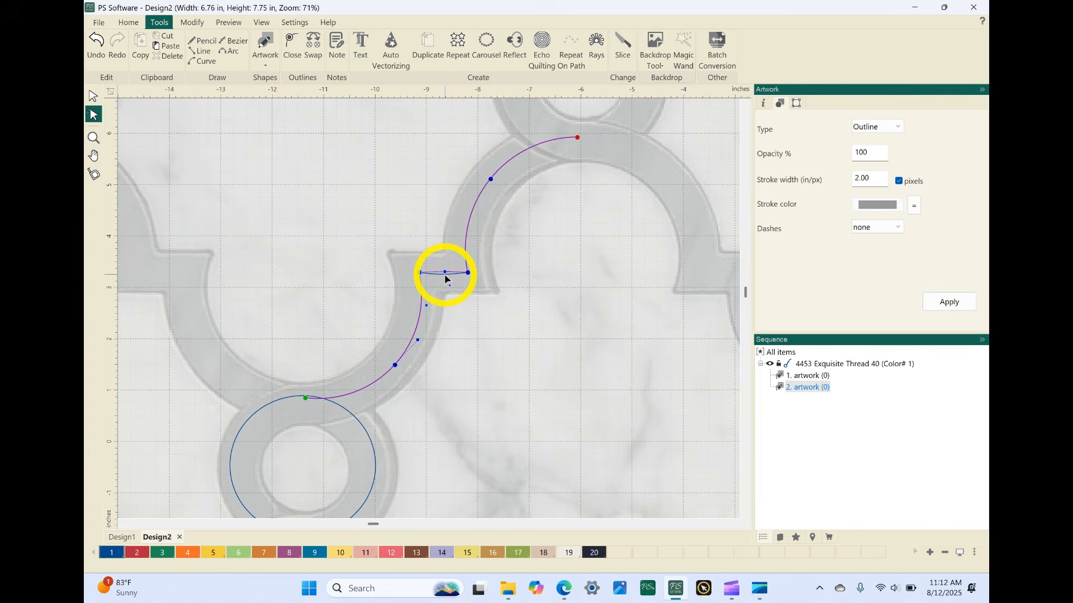
drag(446, 279, 445, 278)
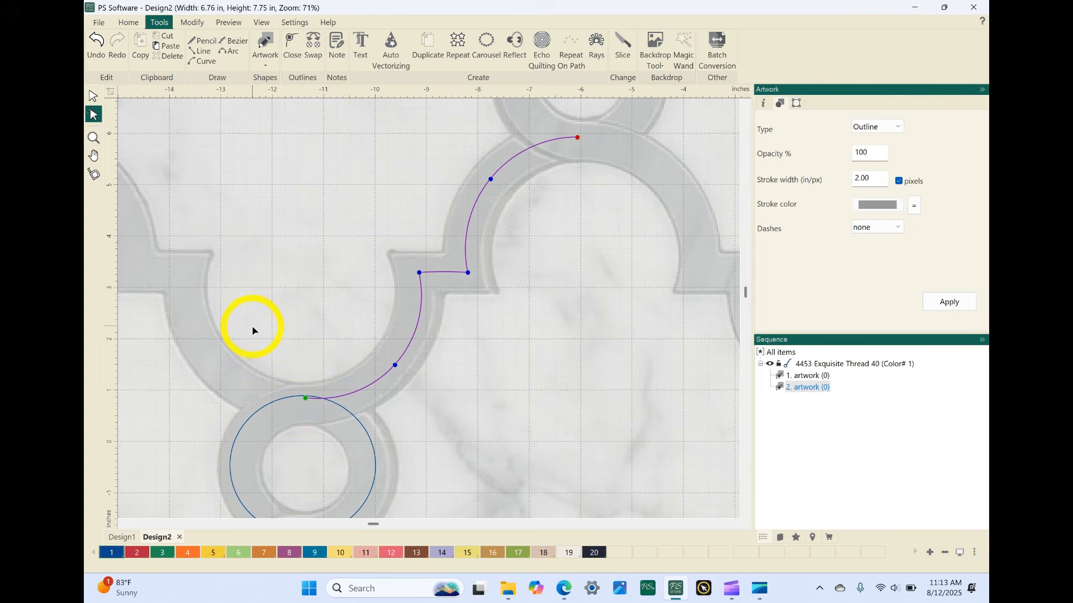
Snap the arc path's lower start point onto the anchor point at the circle's top.
key(z)
drag(253, 330, 436, 478)
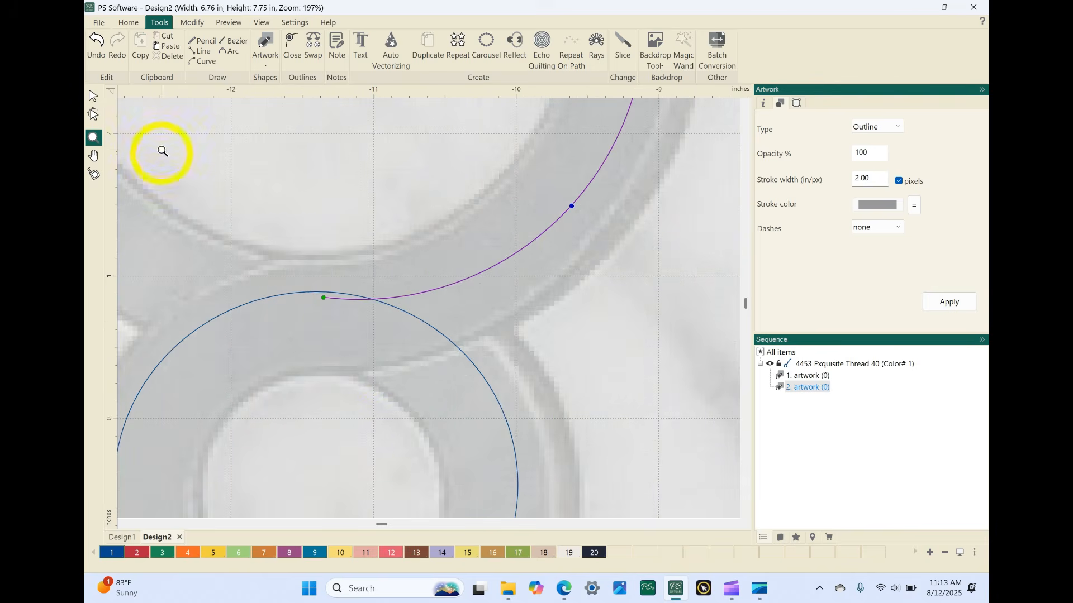
click(93, 115)
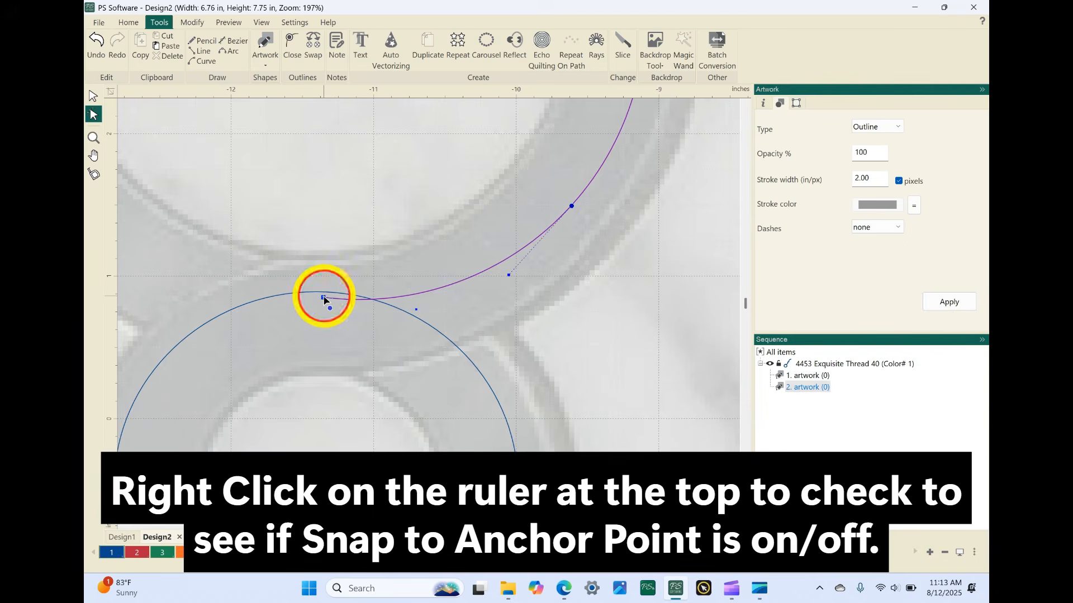
drag(324, 299, 297, 247)
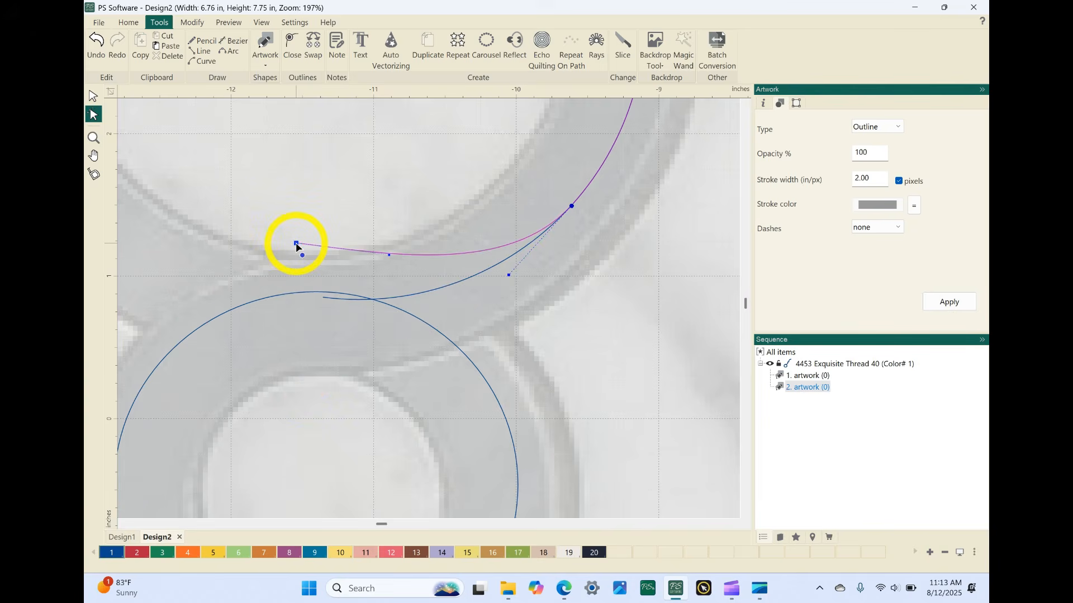
drag(298, 248, 316, 292)
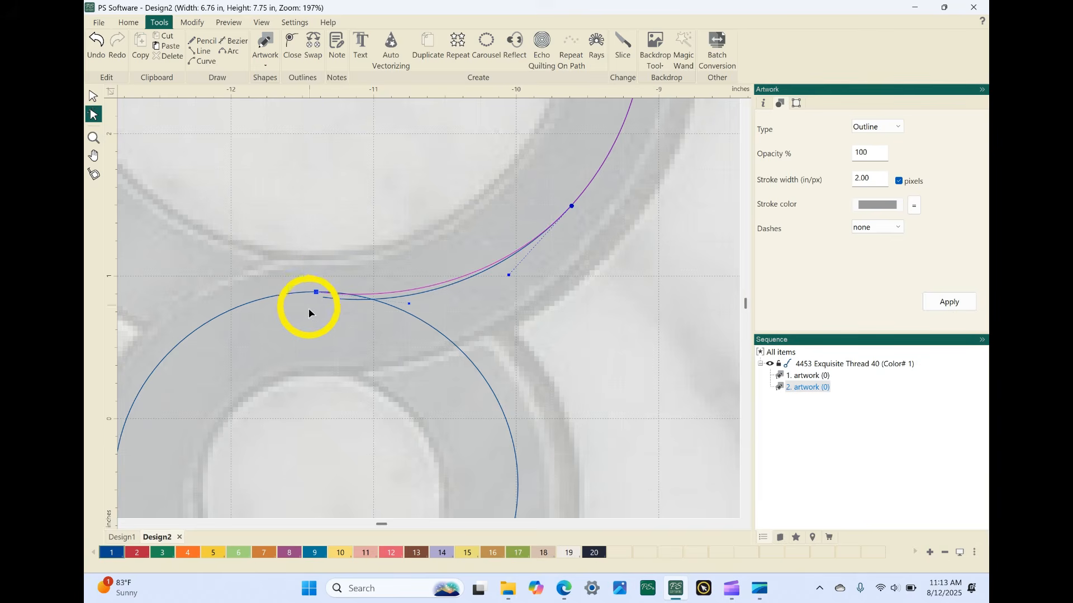
click(339, 331)
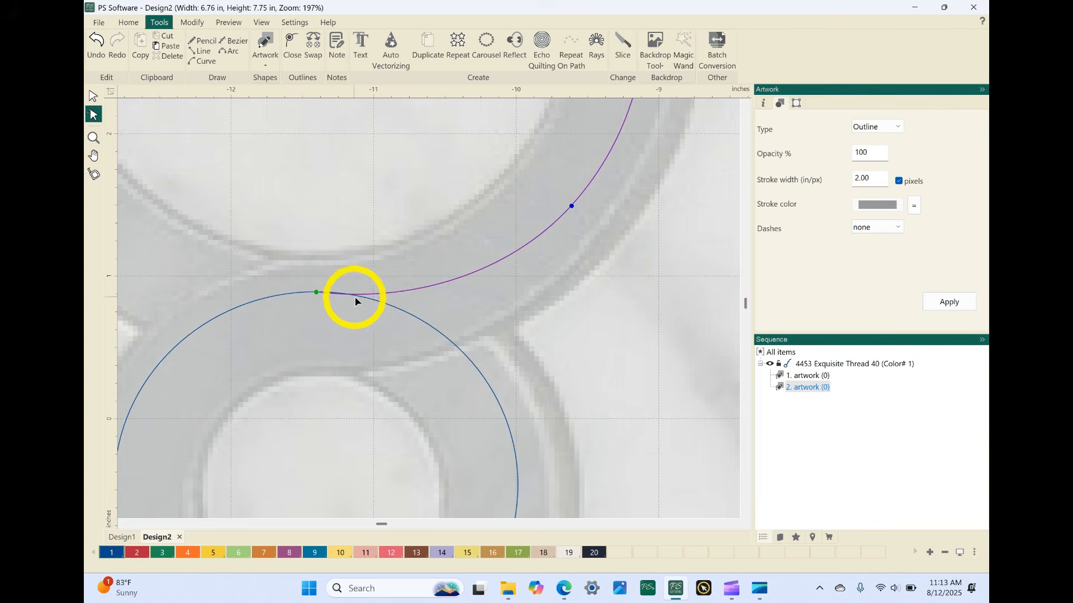
Adjust the control handle at the arc path's start point so the curve flows smoothly out of the circle's top.
click(317, 293)
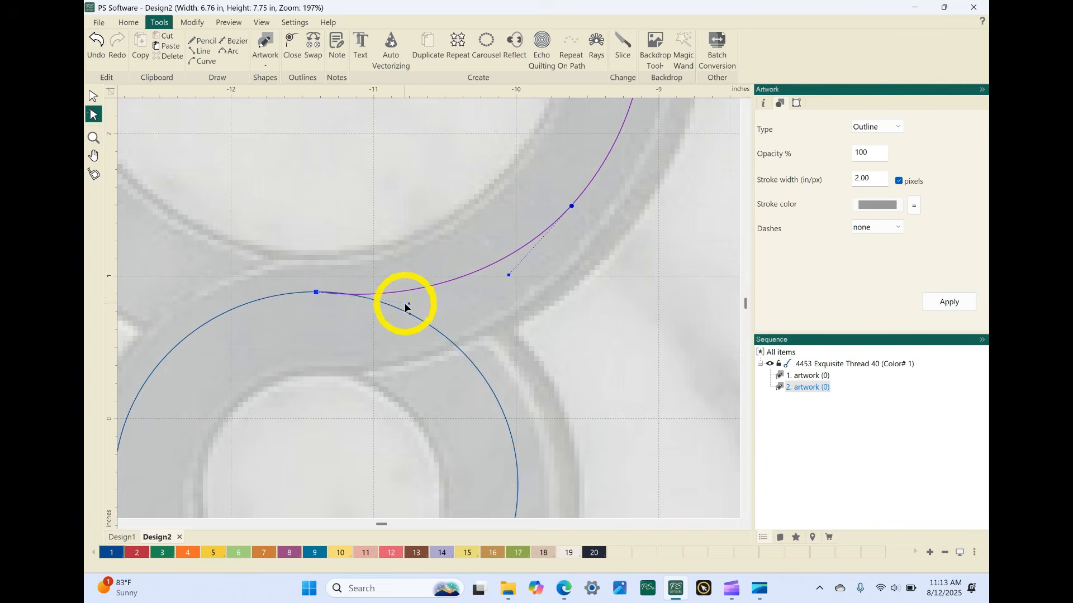
drag(409, 302, 408, 300)
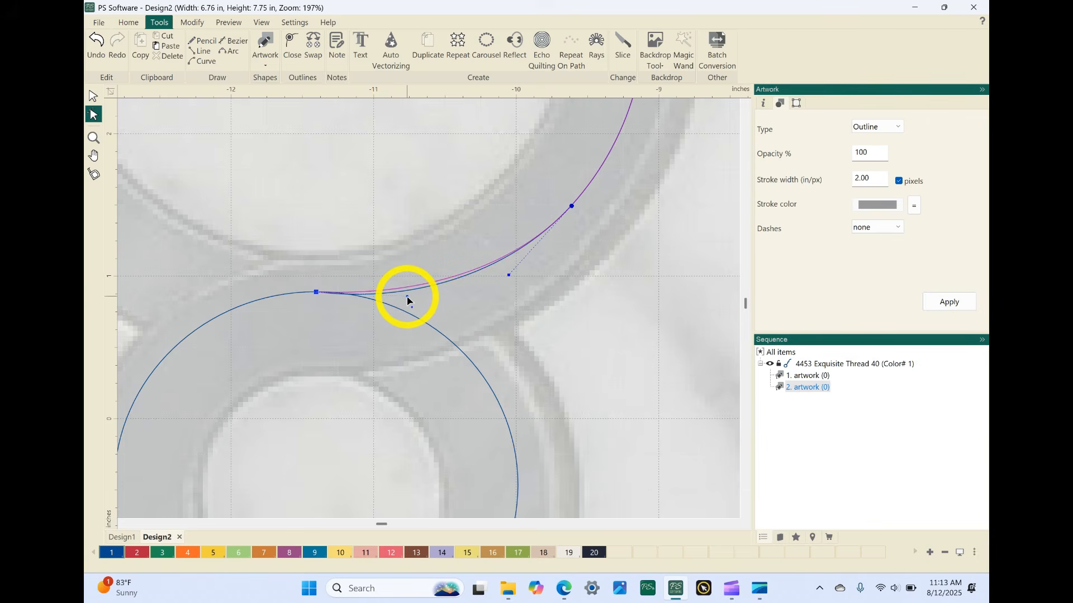
right_click(407, 296)
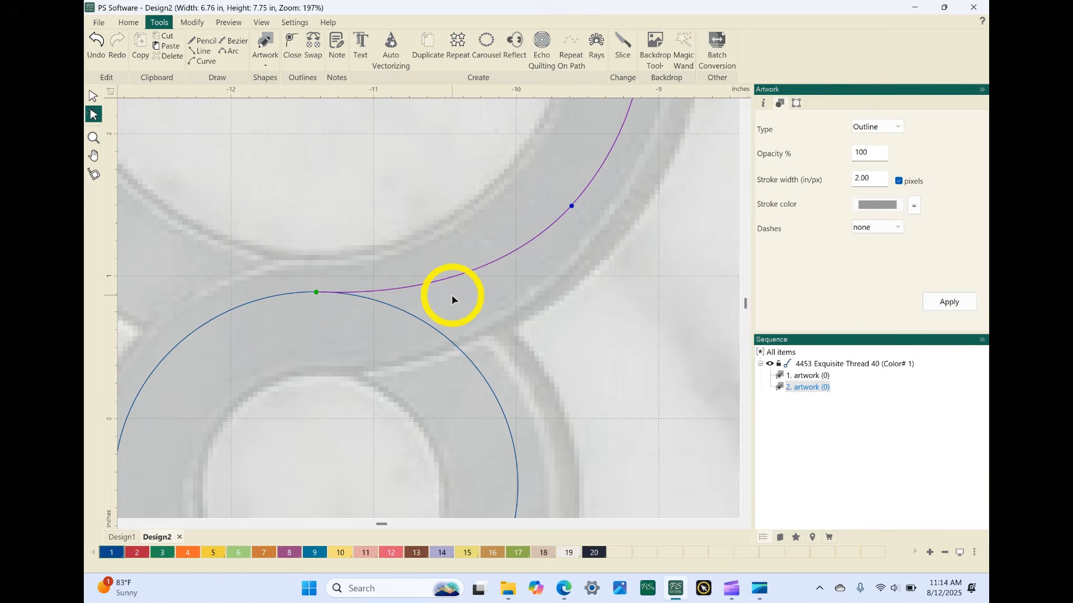
Compare the start and end points of the circle and arc path, and duplicate the arc path in place.
key(0)
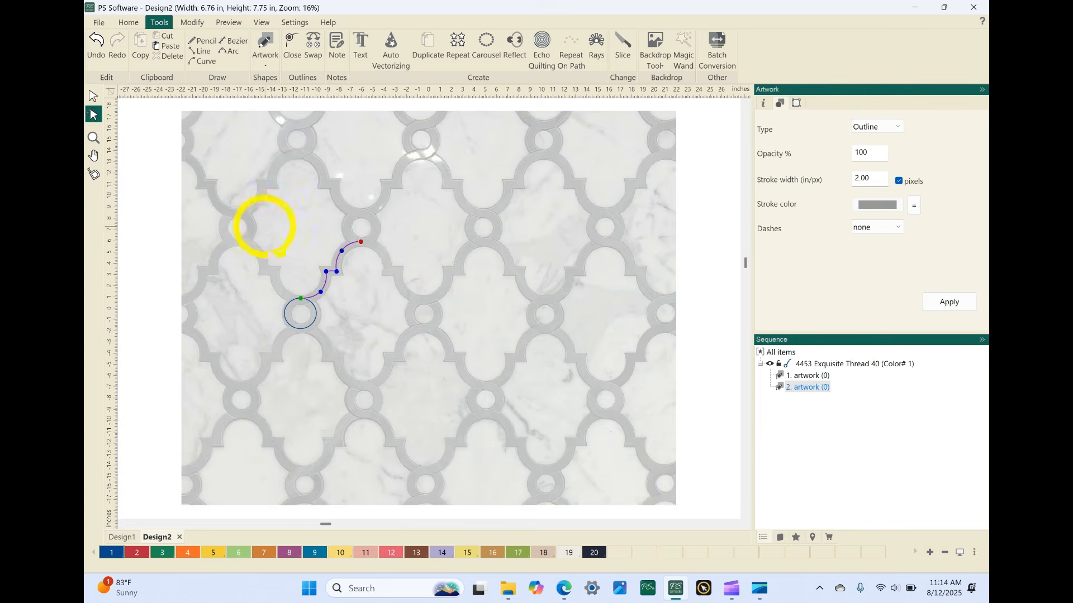
key(z)
drag(270, 231, 394, 338)
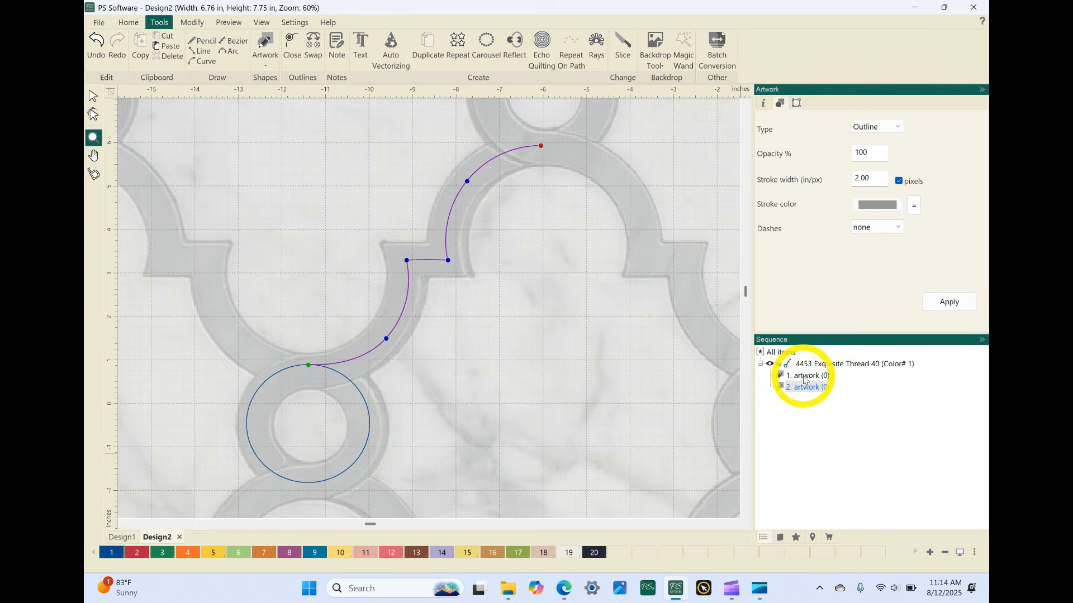
click(805, 377)
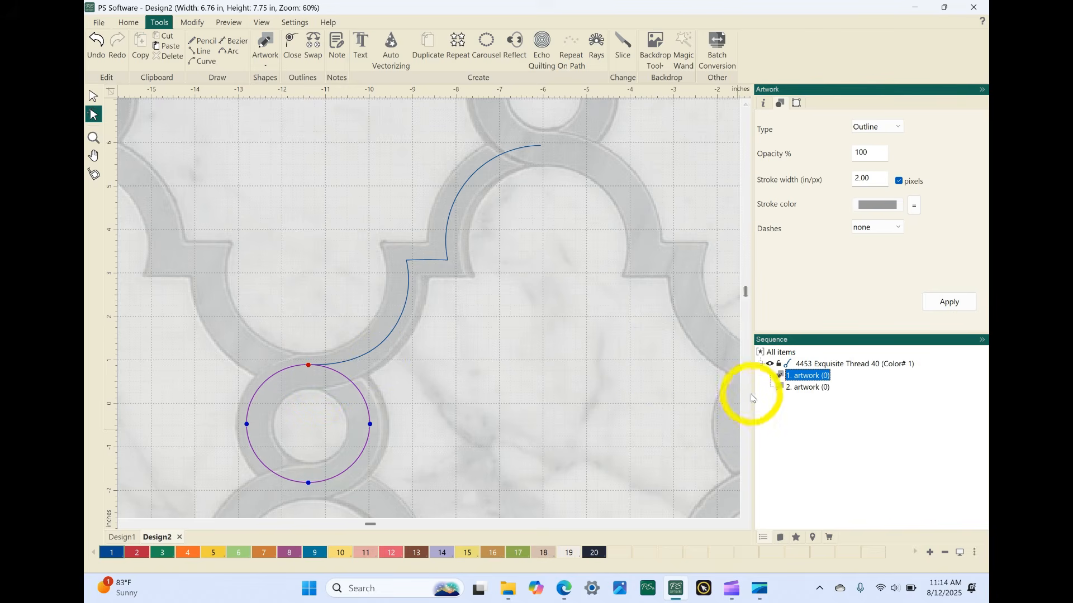
click(447, 228)
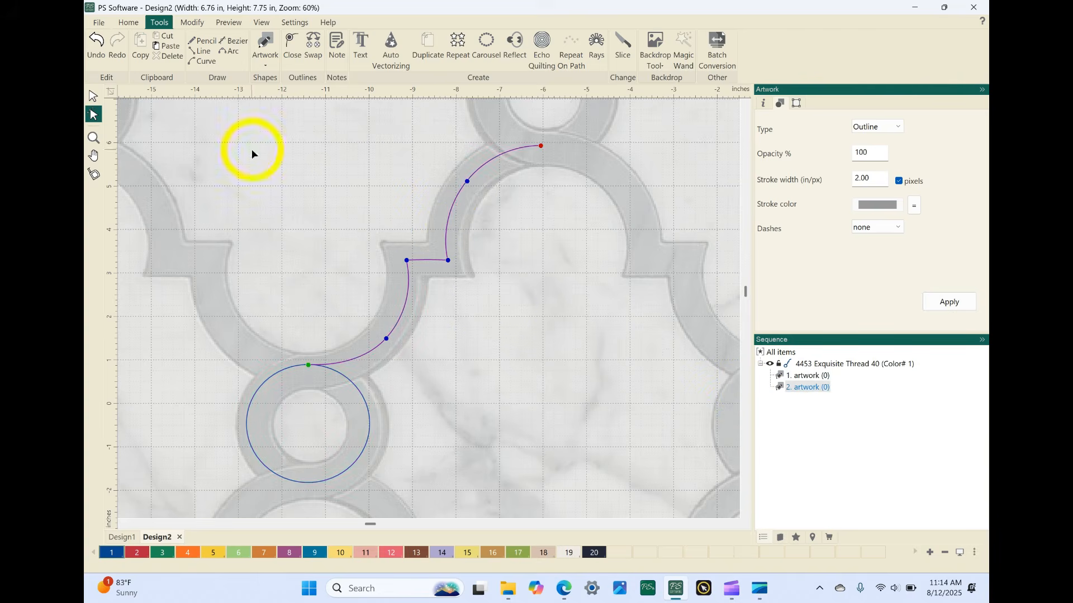
click(93, 97)
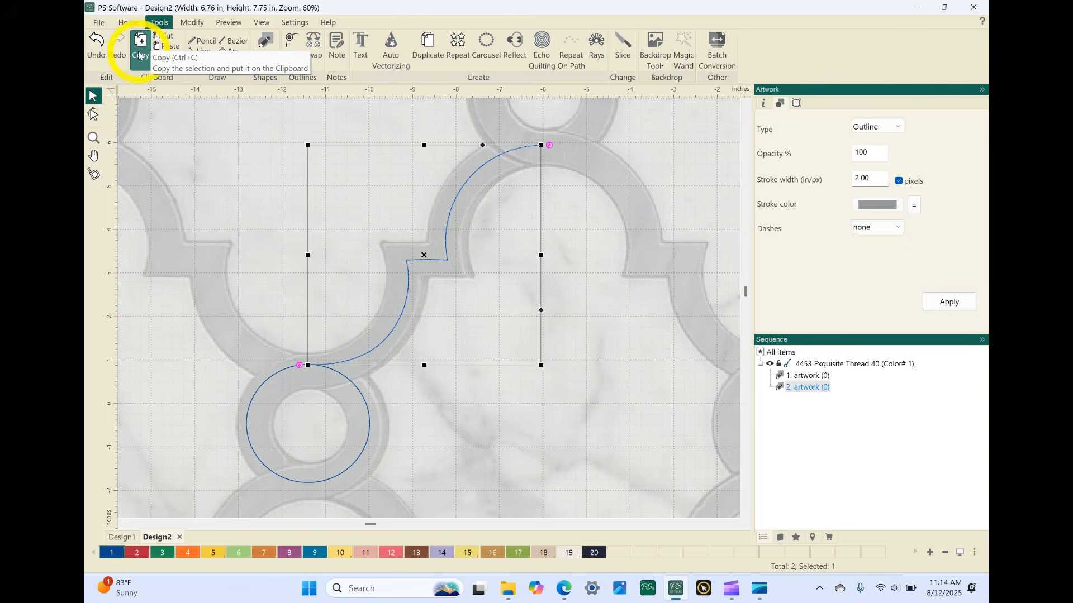
click(139, 50)
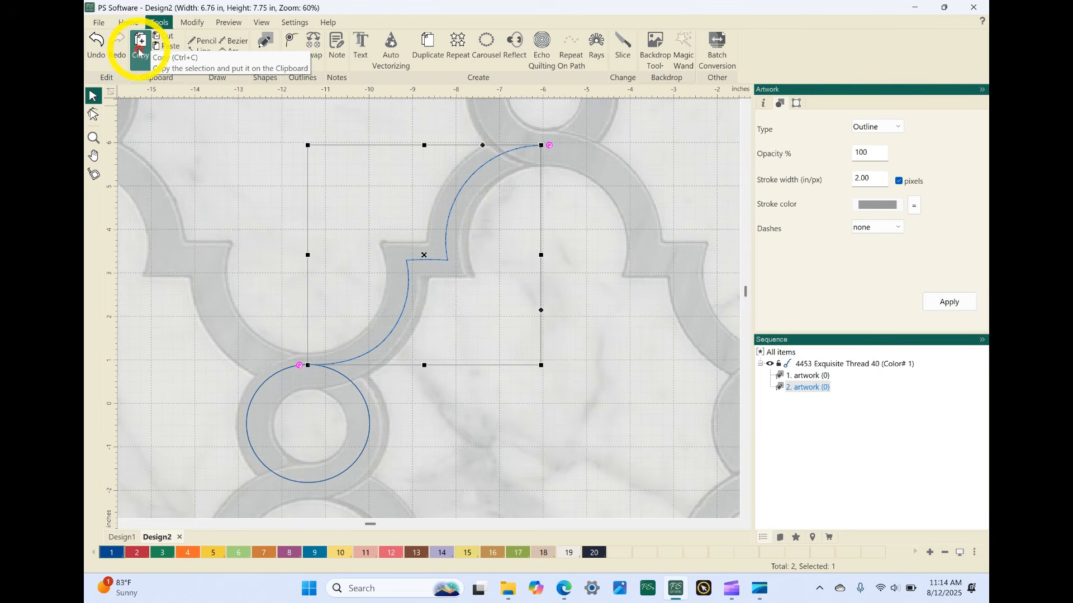
click(167, 47)
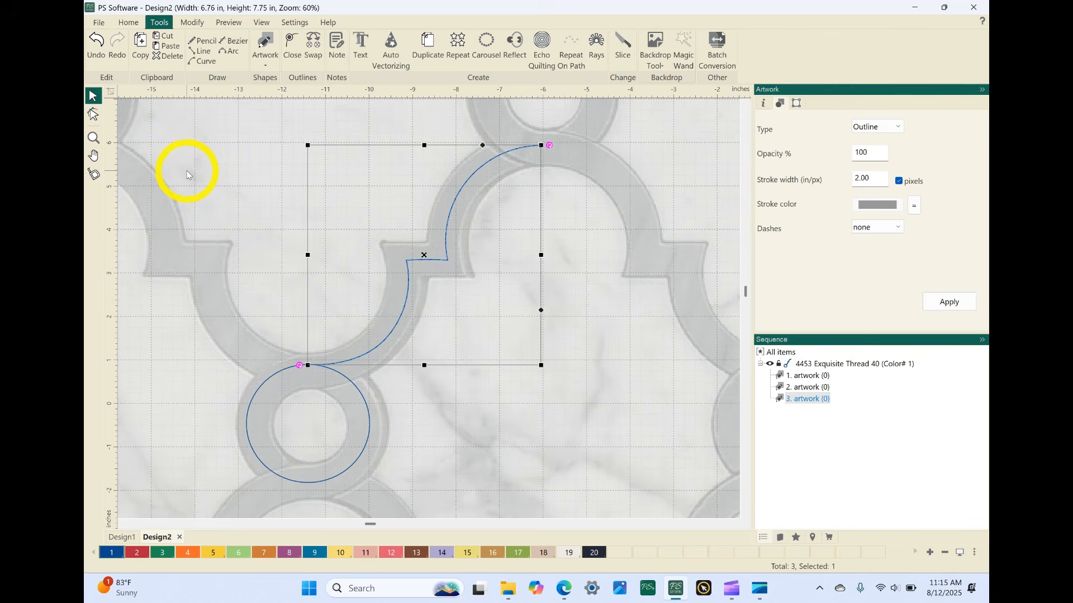
Mirror the duplicated arc path horizontally and move it right so its upper end meets the original's, completing the arch toward the next ring.
click(192, 23)
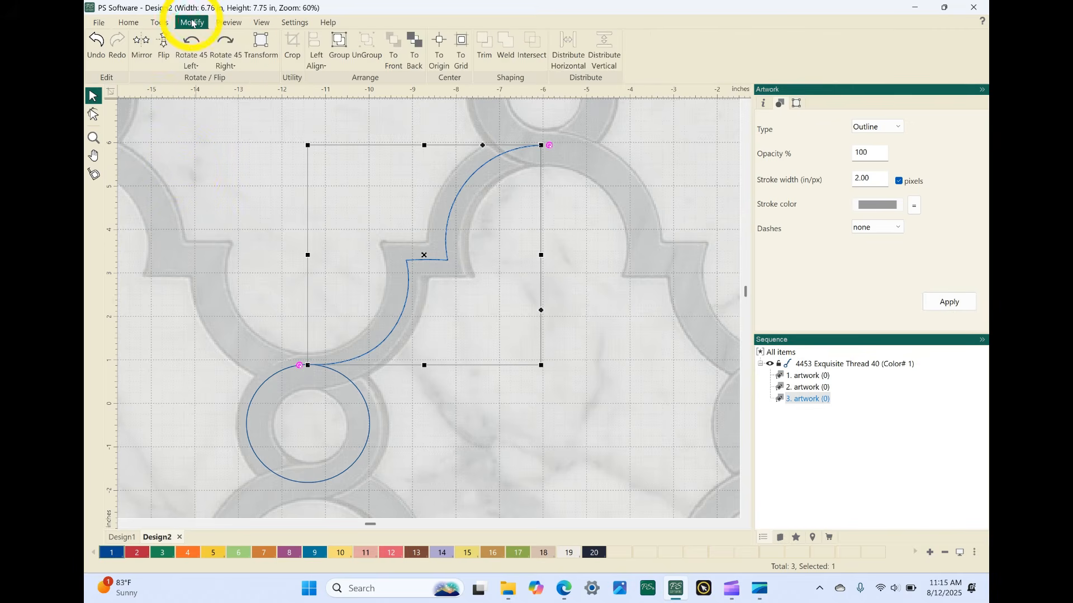
click(141, 49)
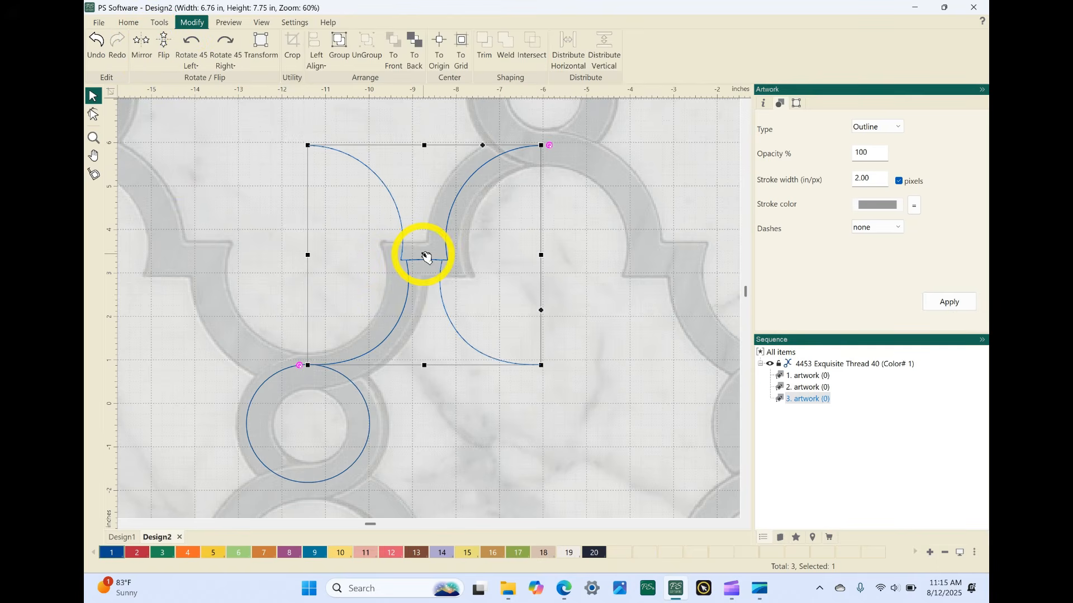
drag(428, 257, 658, 254)
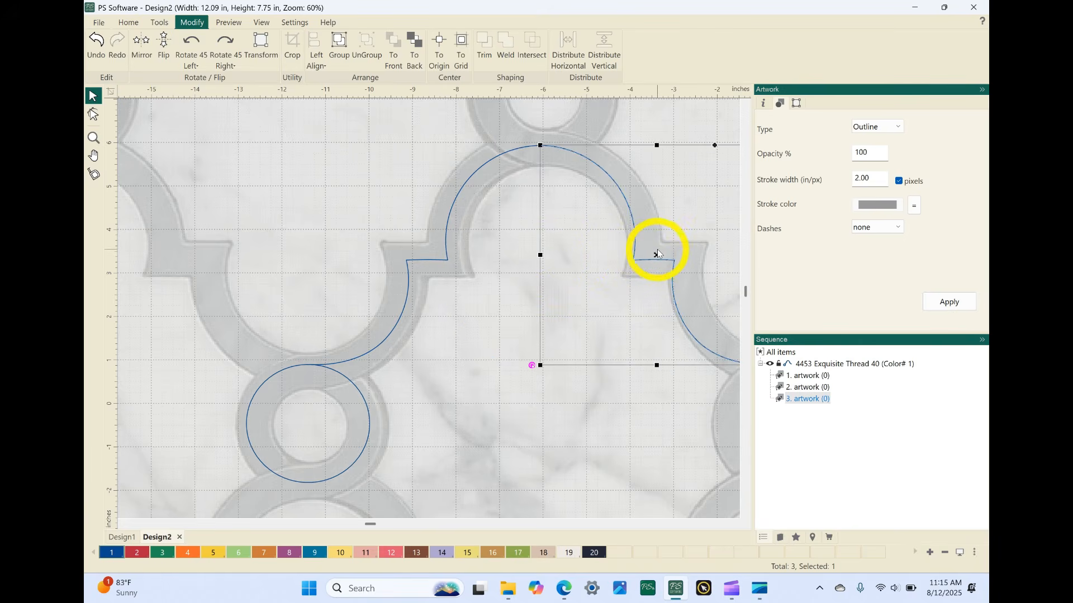
click(476, 314)
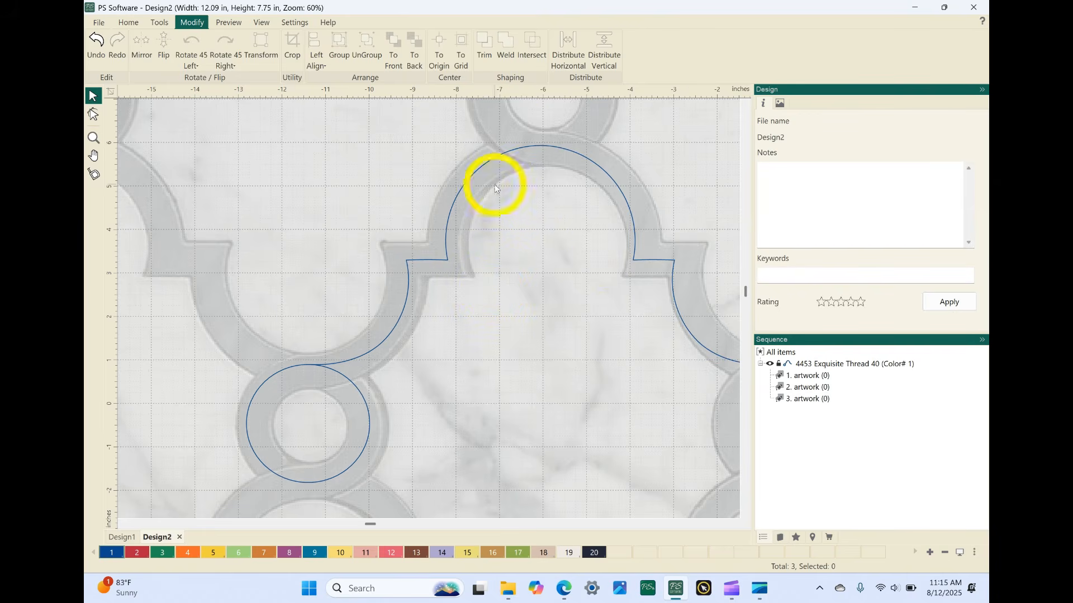
Examine the seam where the two arc paths meet at the arch's peak, and review all three artwork pieces selected together.
key(z)
drag(521, 138, 575, 168)
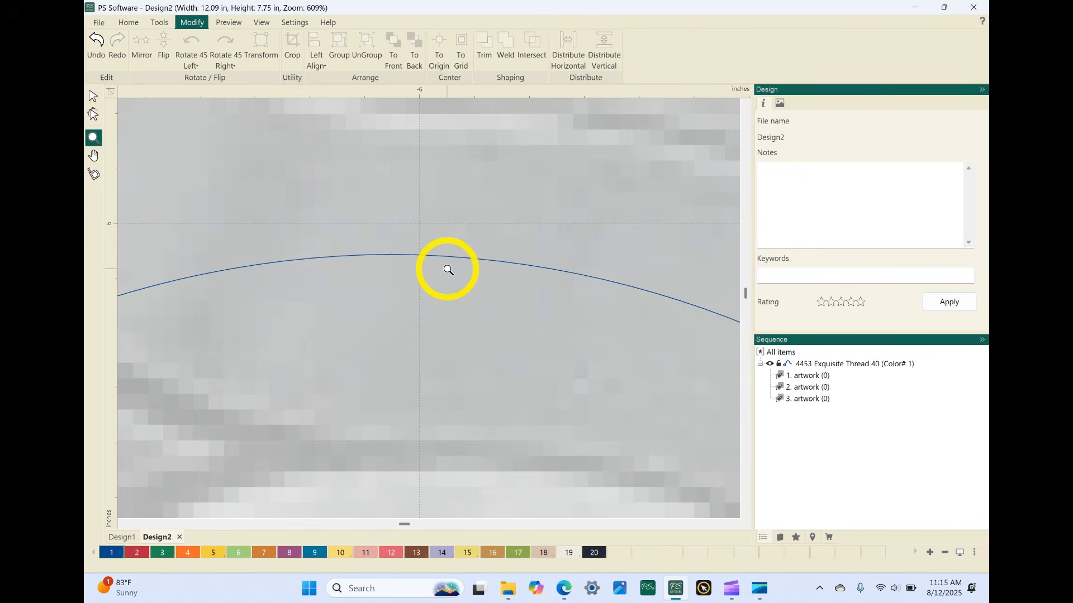
scroll(448, 270, down, 3)
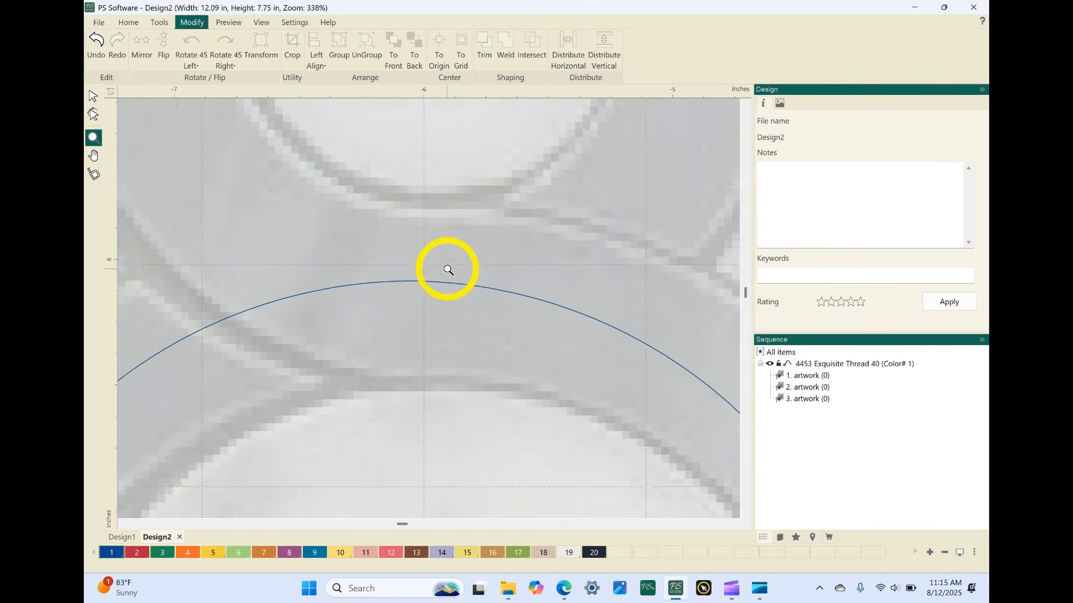
scroll(448, 270, down, 1)
key(0)
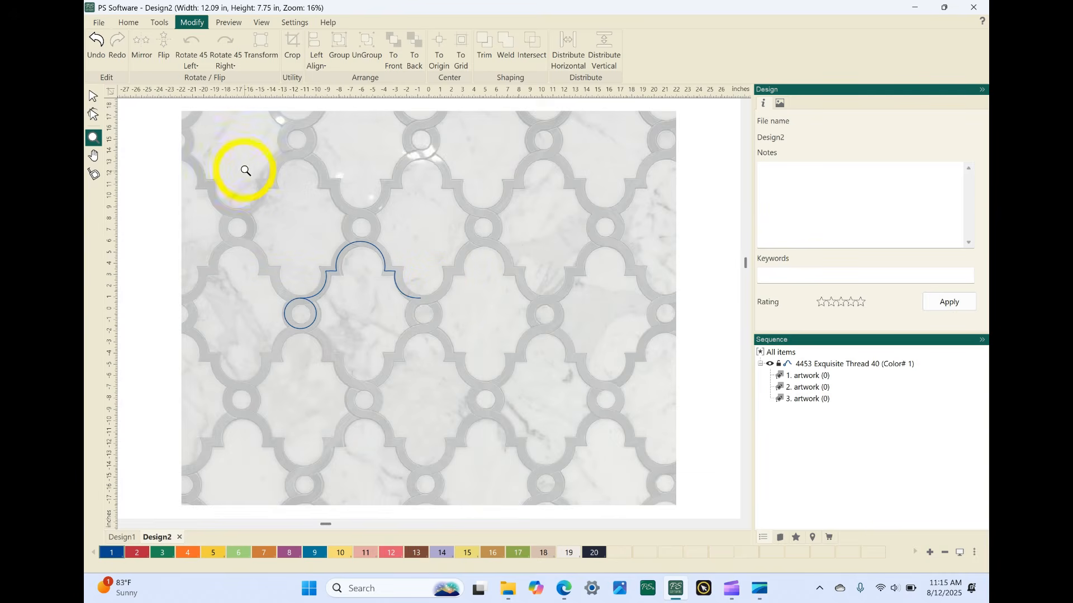
key(Escape)
drag(238, 217, 476, 359)
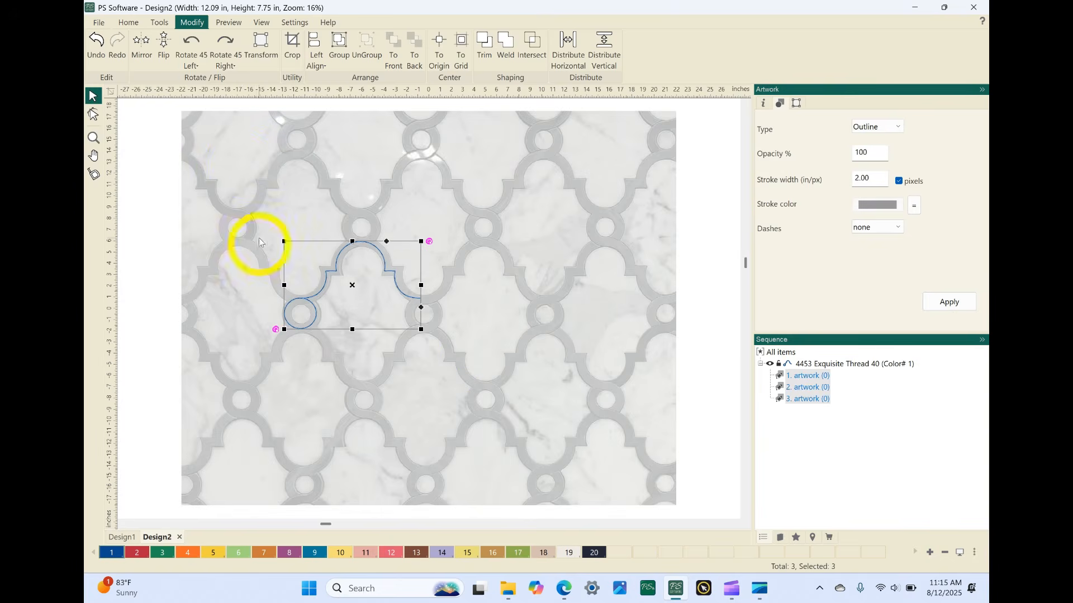
key(z)
drag(234, 223, 461, 363)
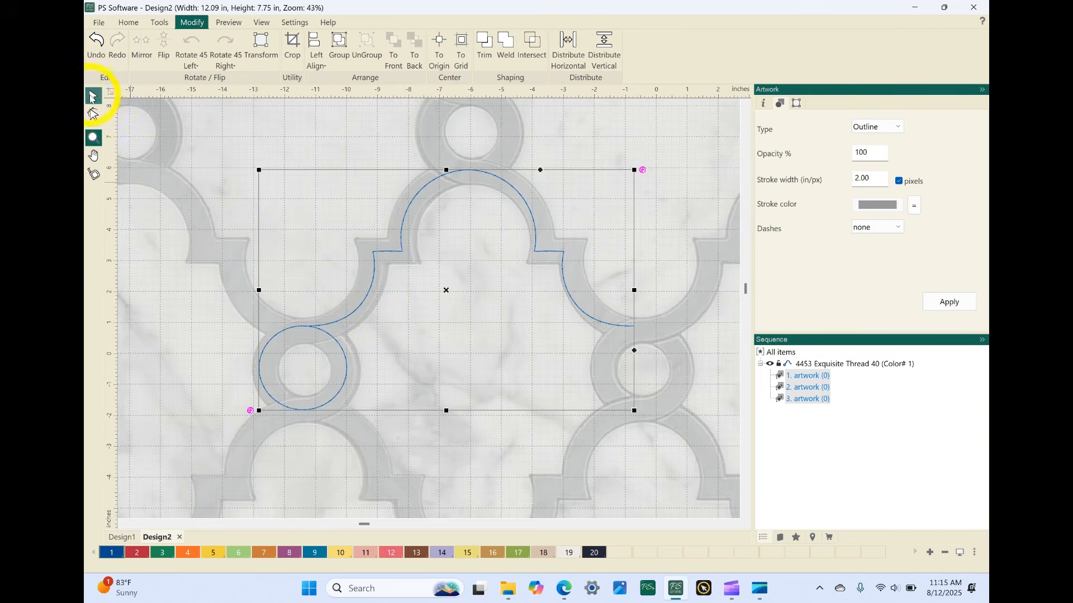
click(93, 96)
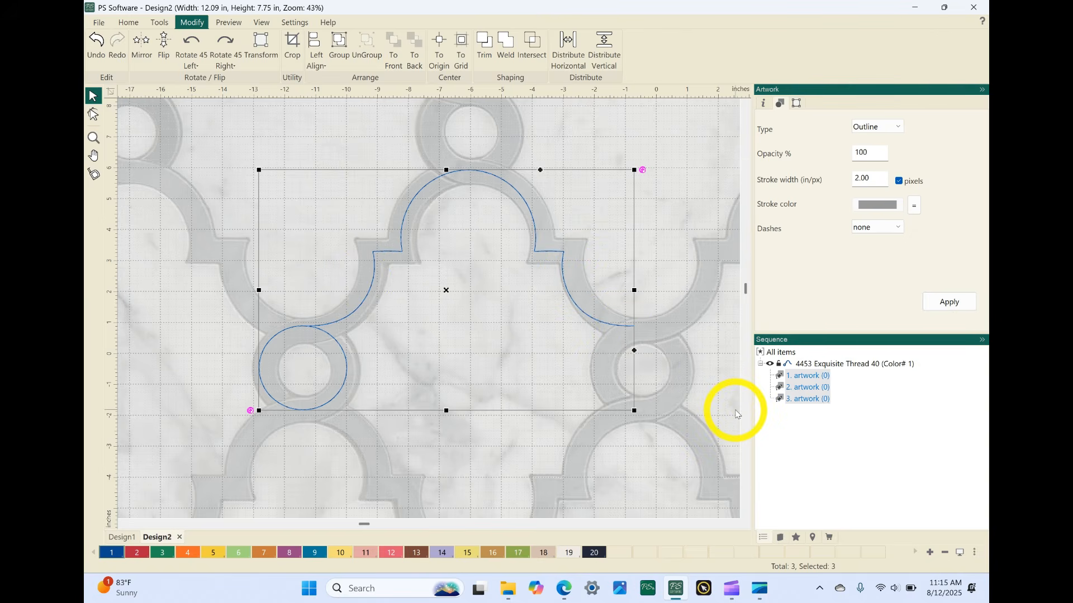
Join the circle and the original arc path into one continuous artwork item.
click(791, 416)
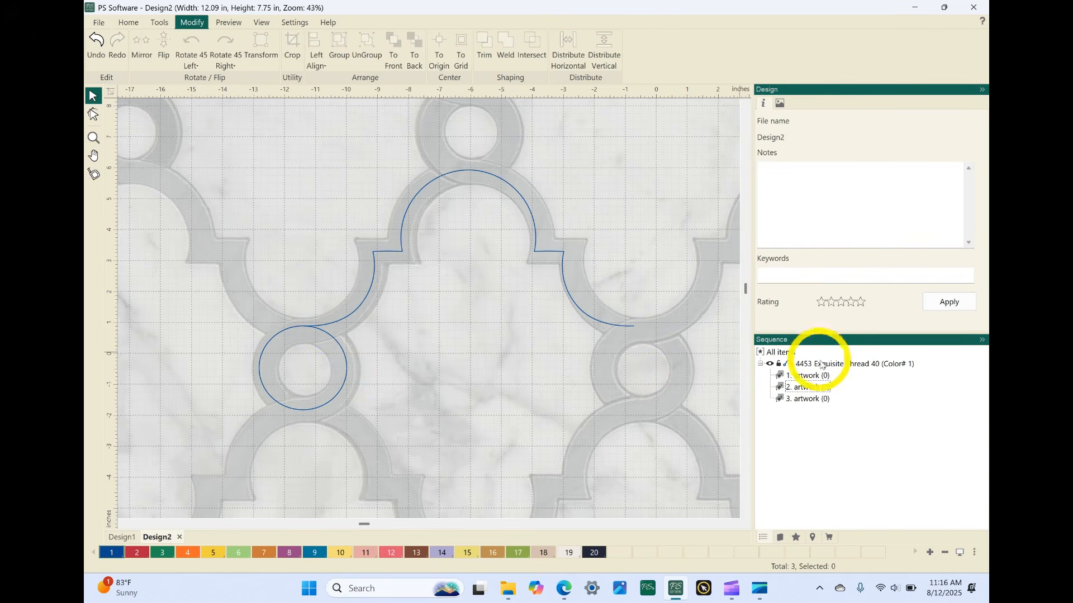
click(807, 377)
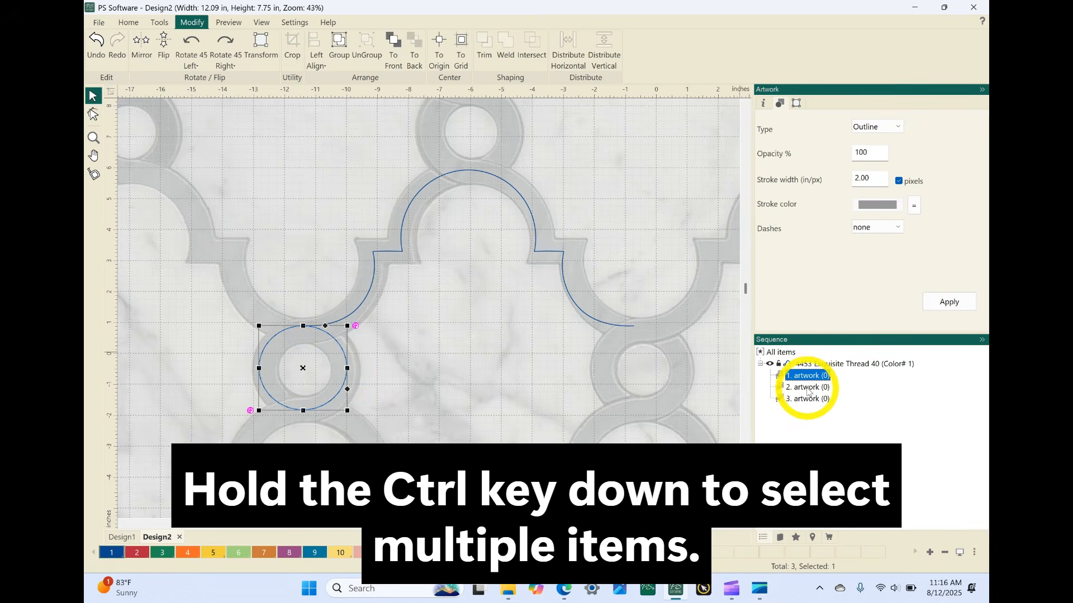
ctrl+click(807, 388)
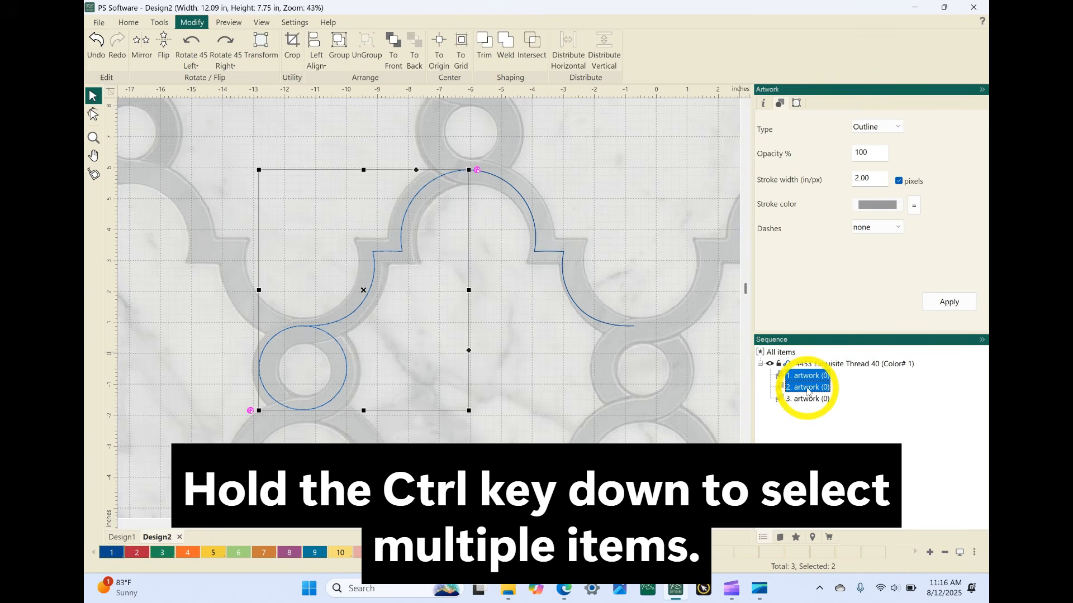
key(ctrl+j)
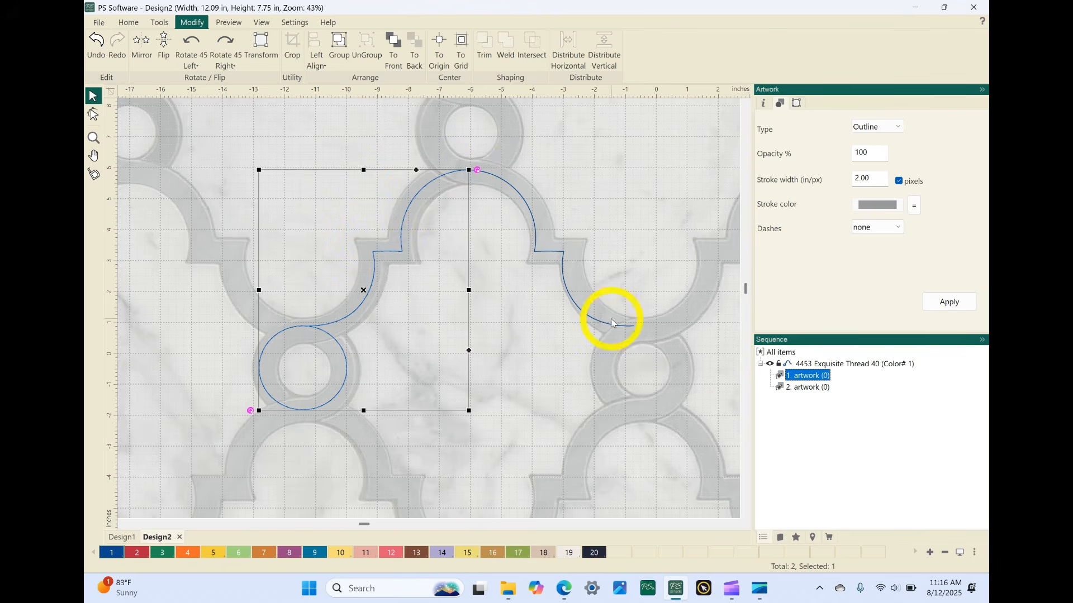
Join the remaining mirrored arc path to the circle-and-arc artwork so everything forms one continuous item, and deselect it.
ctrl+click(815, 393)
key(ctrl+l)
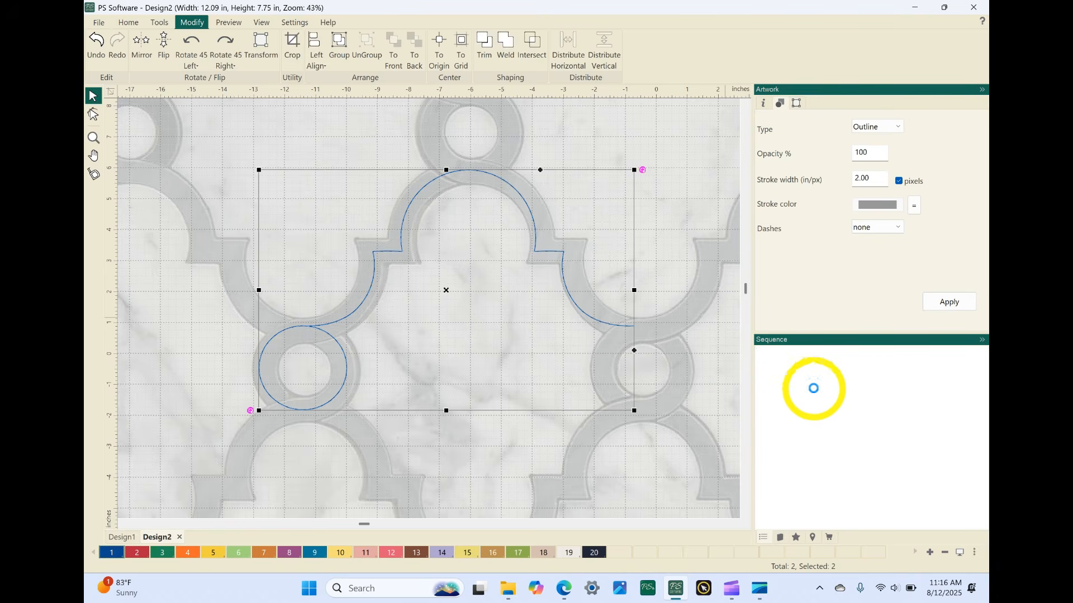
click(489, 347)
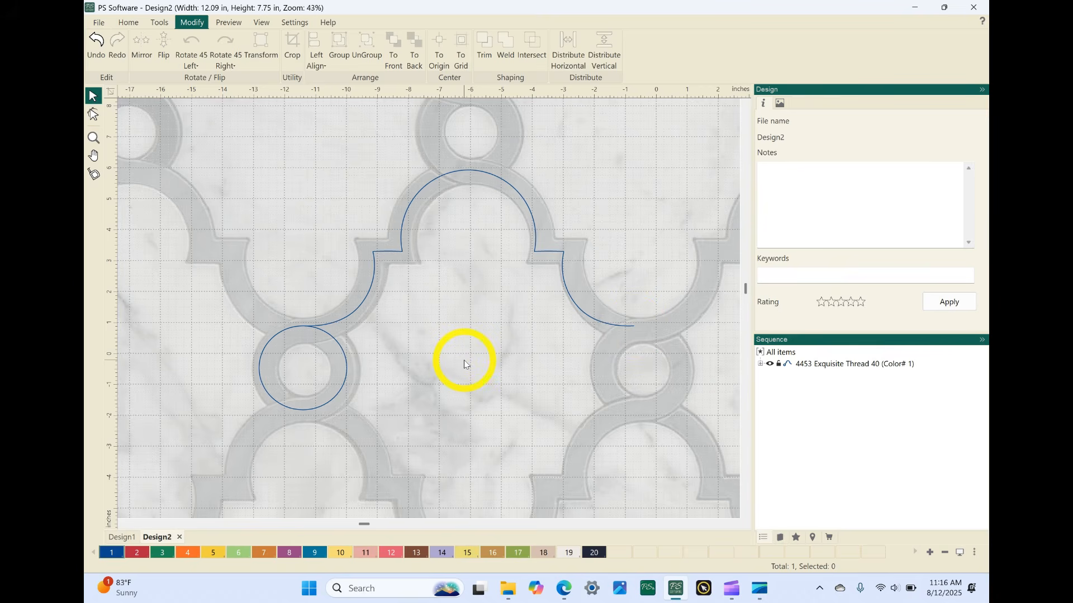
Align the path's start node atop the circle and its end node near the next ring to the bottom.
click(93, 116)
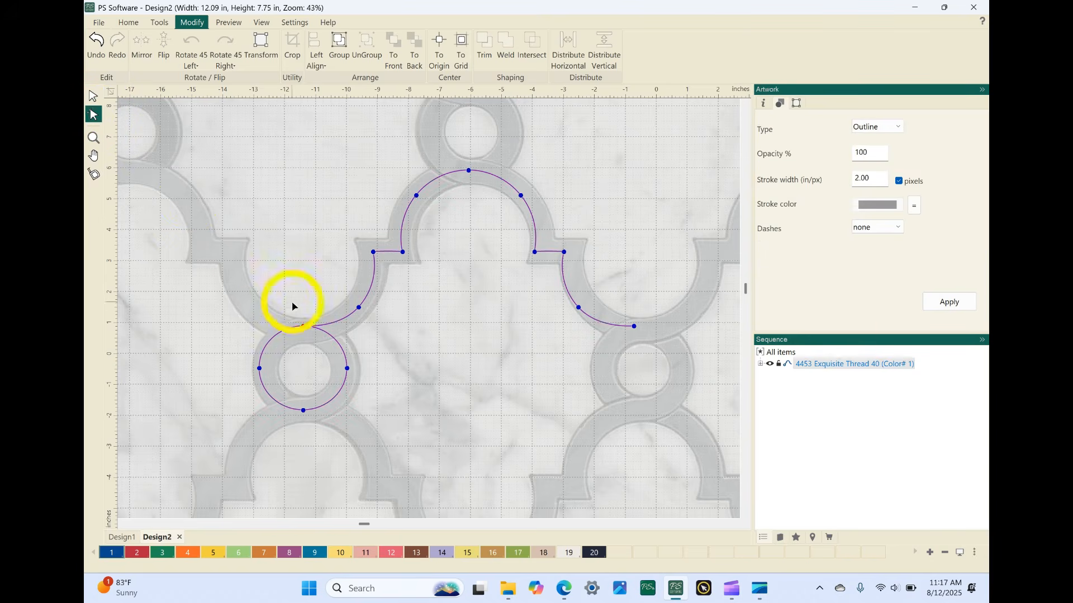
click(303, 326)
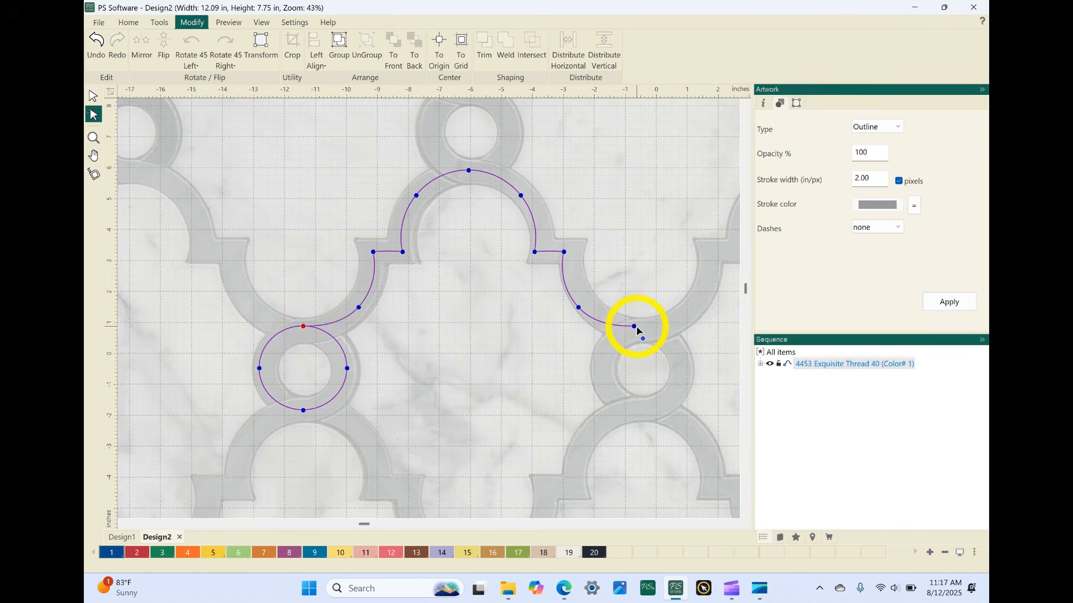
click(304, 327)
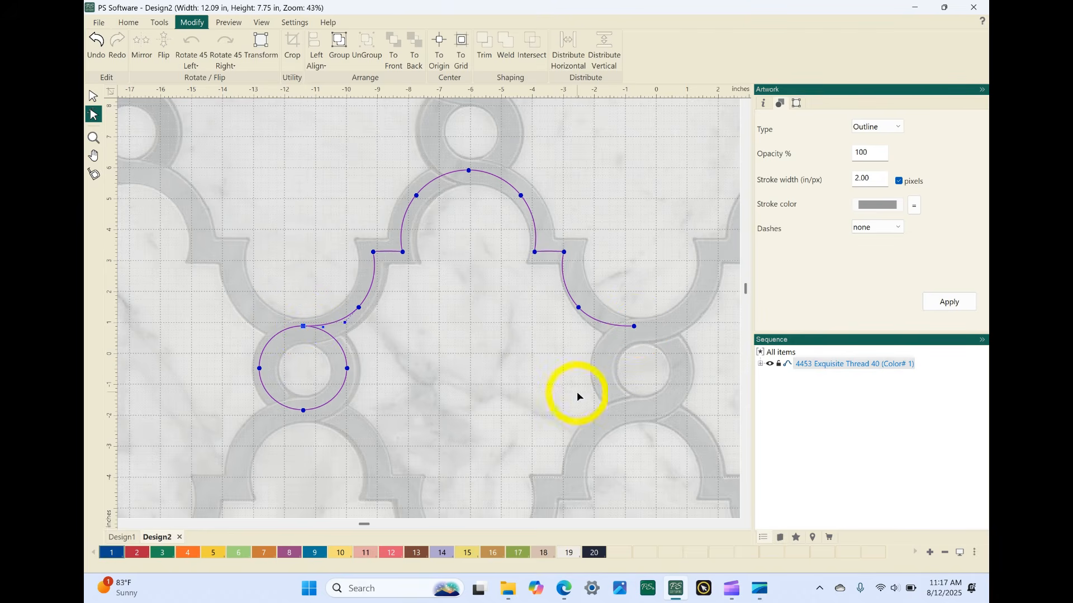
ctrl+click(634, 326)
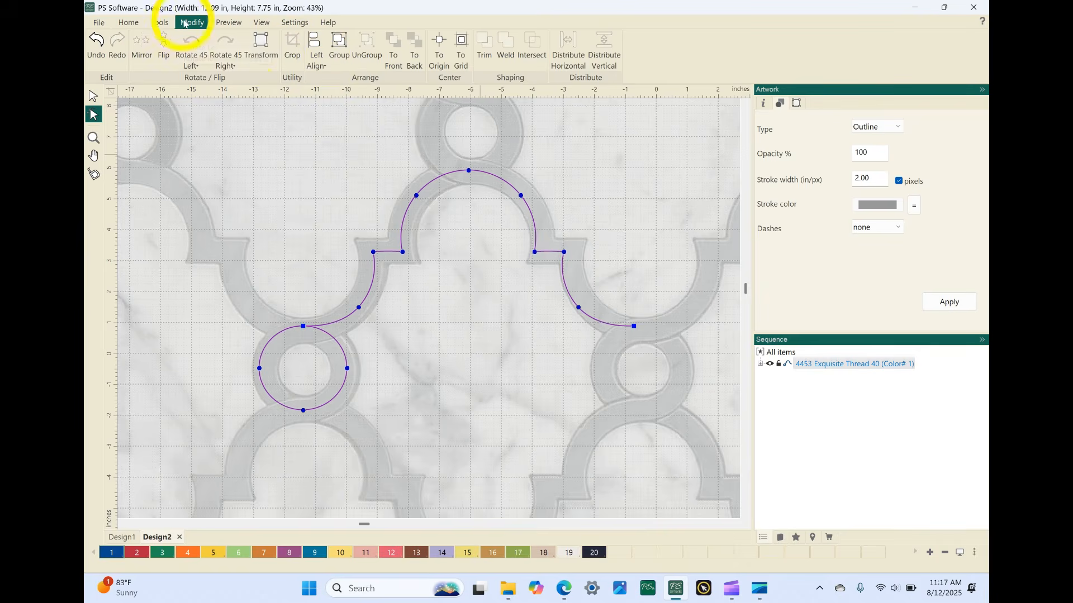
click(323, 68)
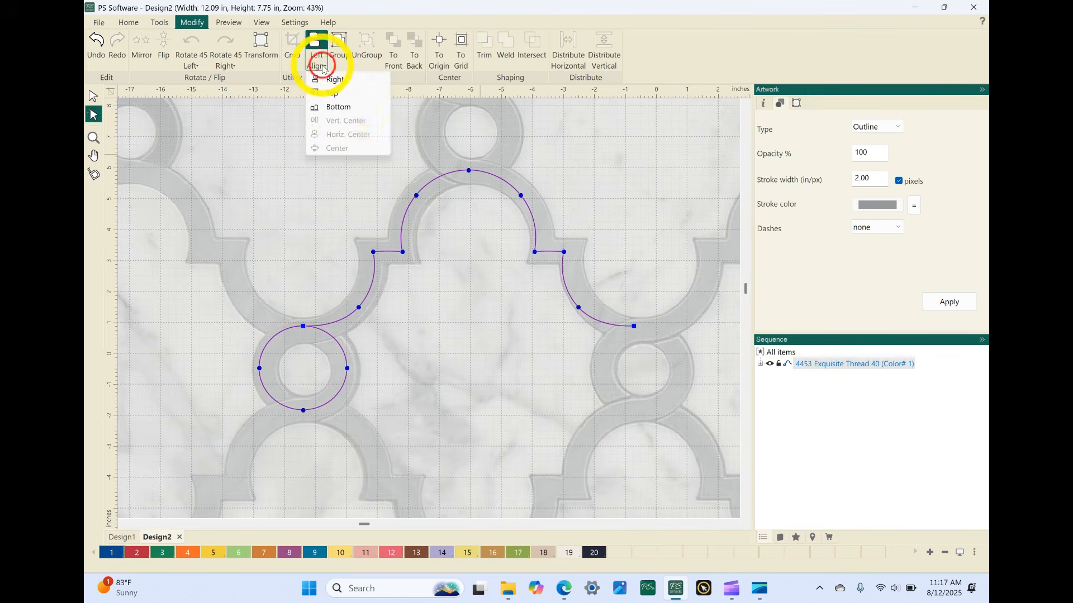
click(339, 108)
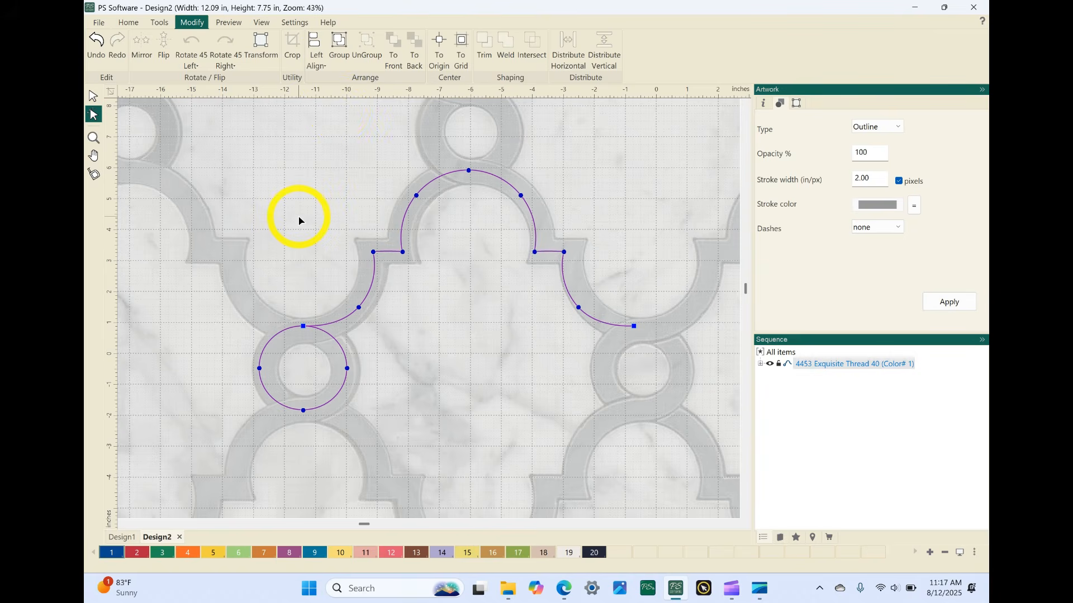
click(414, 340)
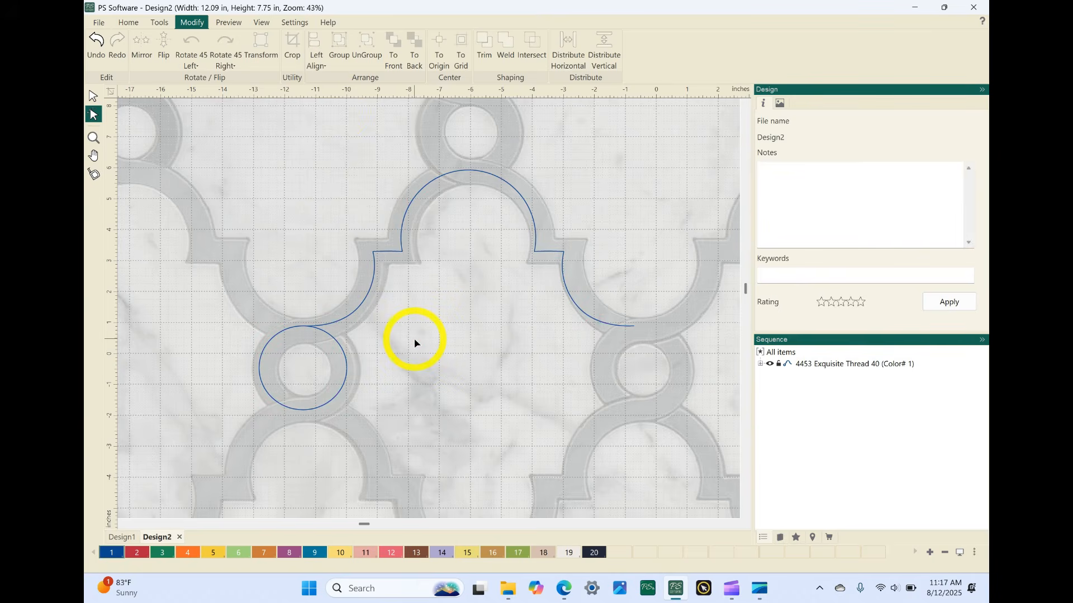
Convert the whole joined artwork path to stitches.
click(808, 367)
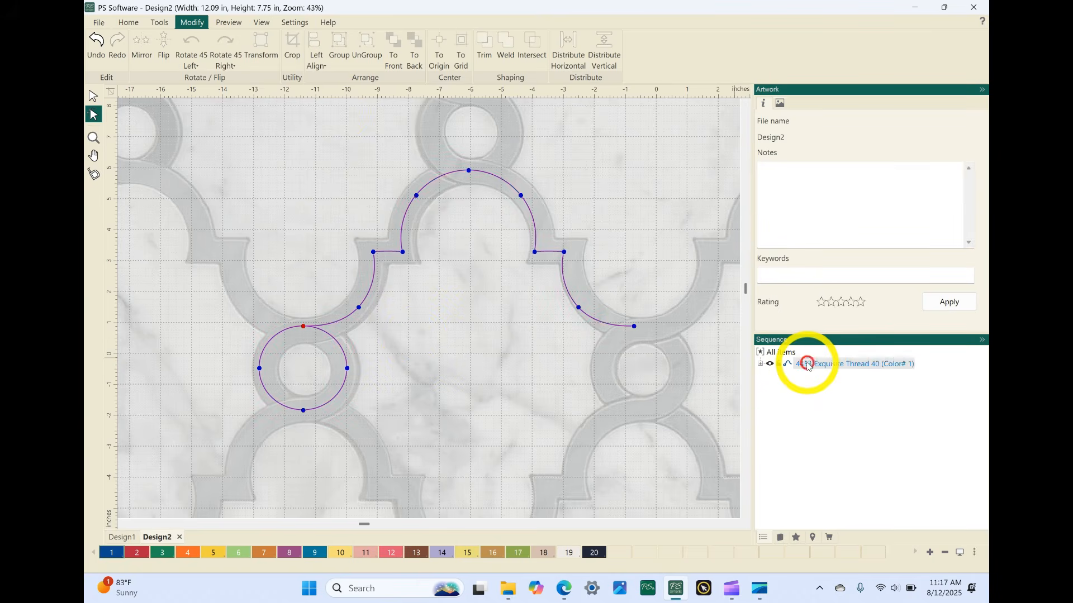
click(93, 96)
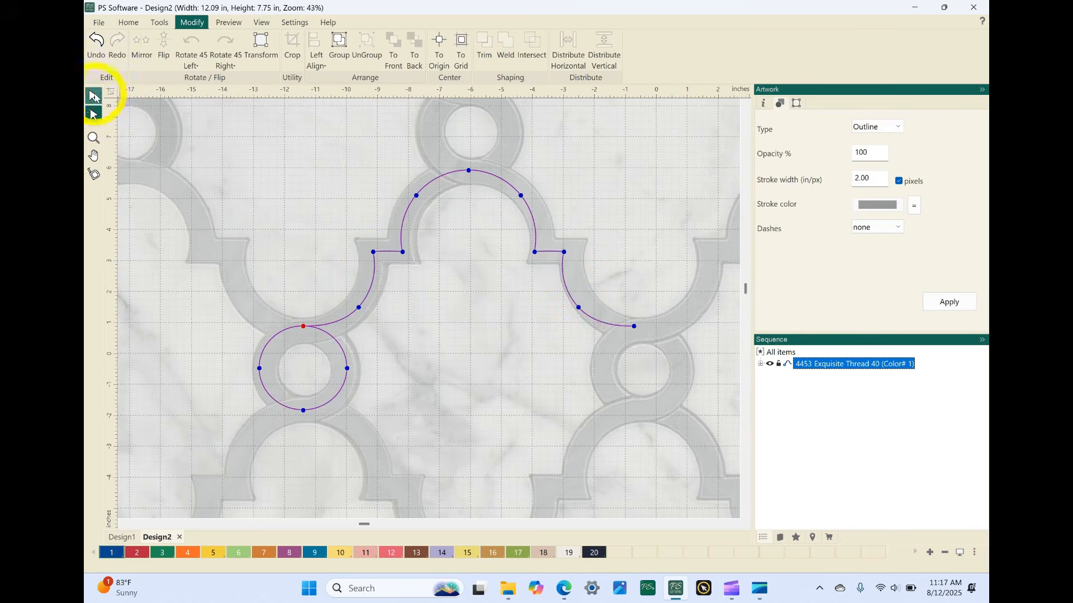
click(229, 23)
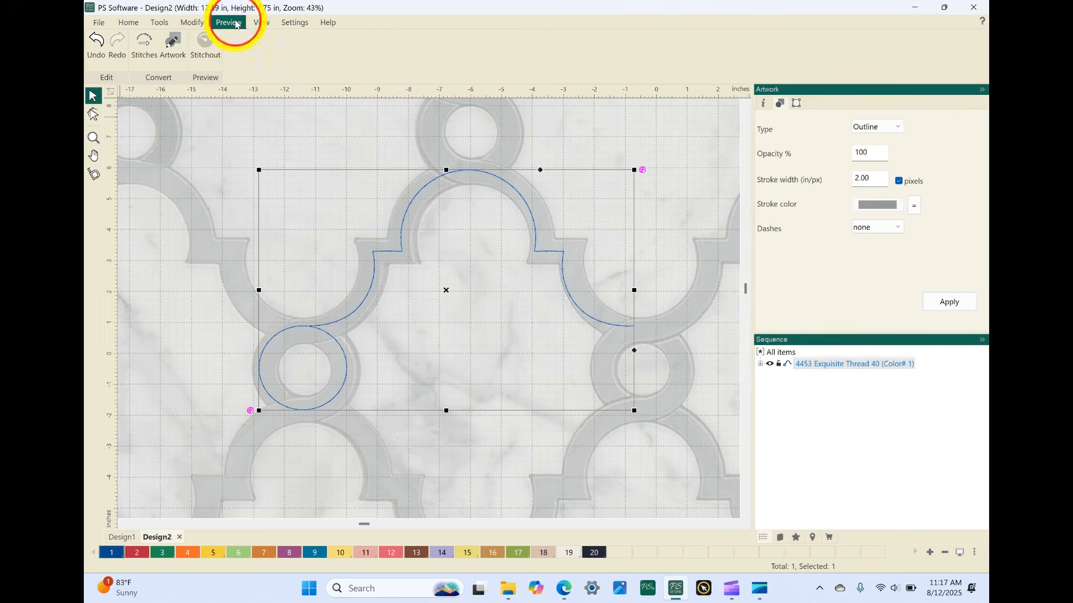
click(143, 49)
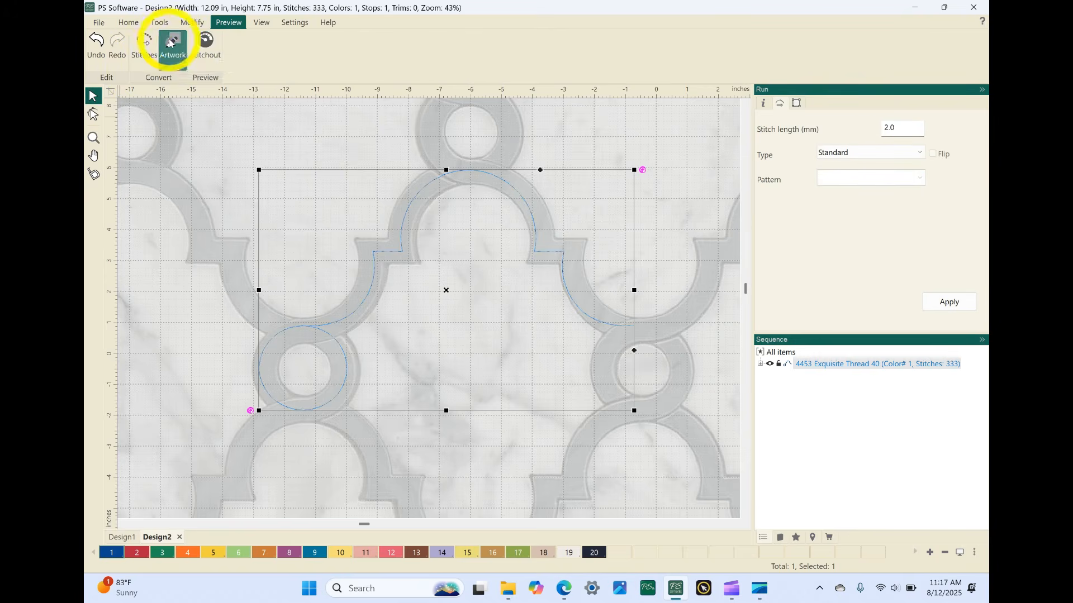
Play through the stitchout from the first stitch to the last to check the path's order, and close the preview.
click(208, 47)
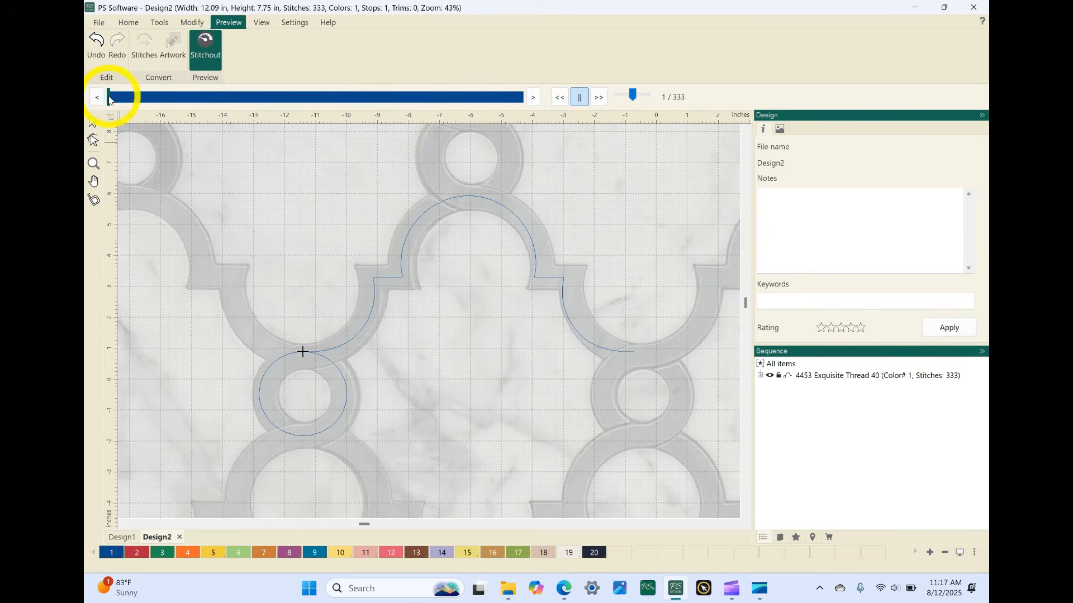
mouse_move(109, 97)
mouse_down()
mouse_move(258, 91)
mouse_move(365, 62)
mouse_move(437, 58)
mouse_move(499, 79)
mouse_up()
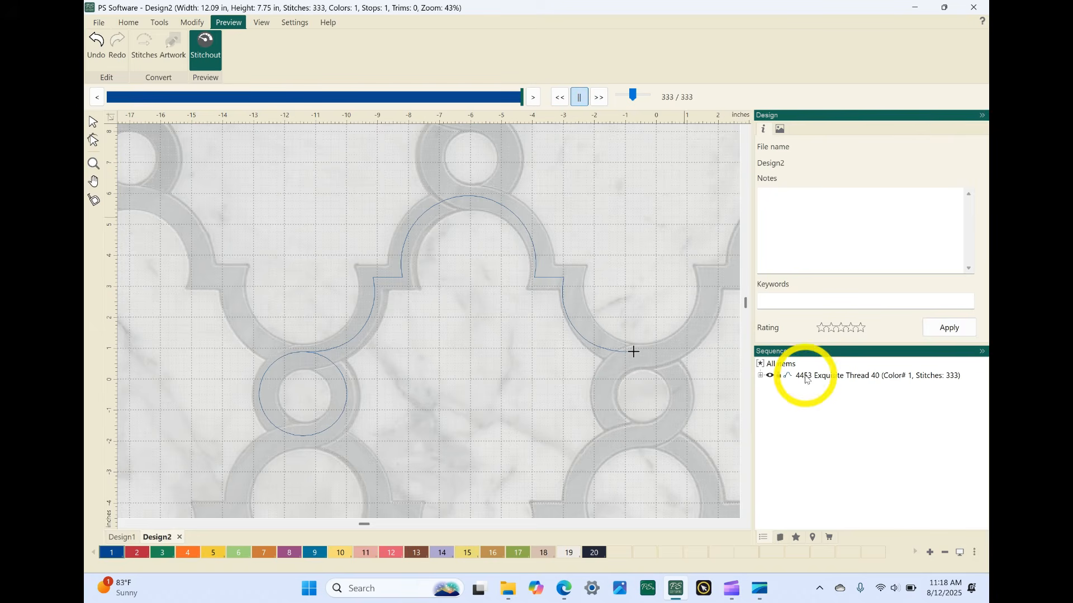
right_click(235, 183)
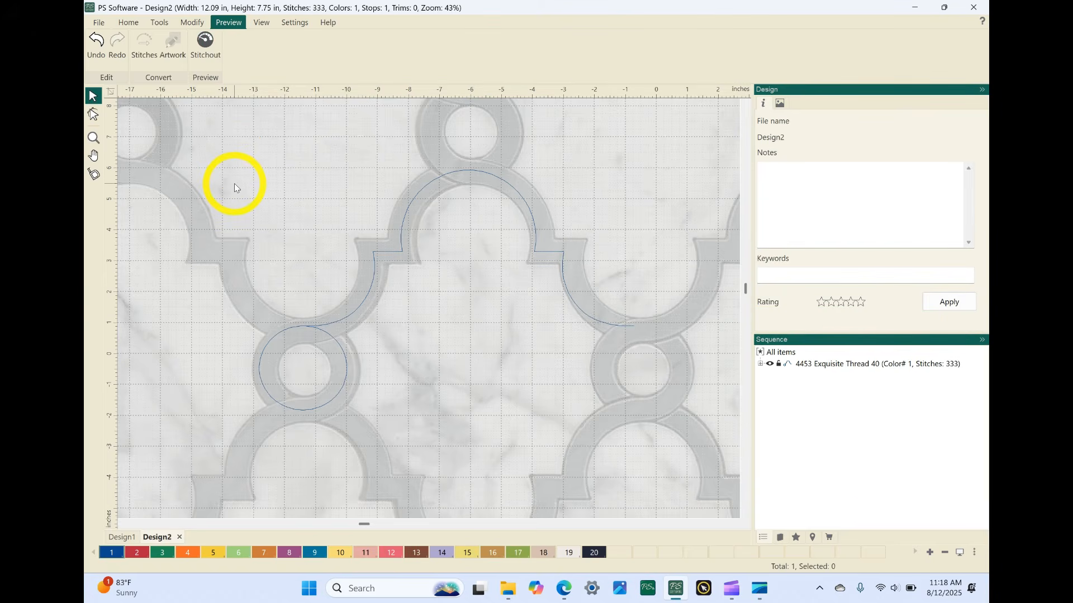
Hide the tile photo backdrop and select the stitched pattern.
click(262, 24)
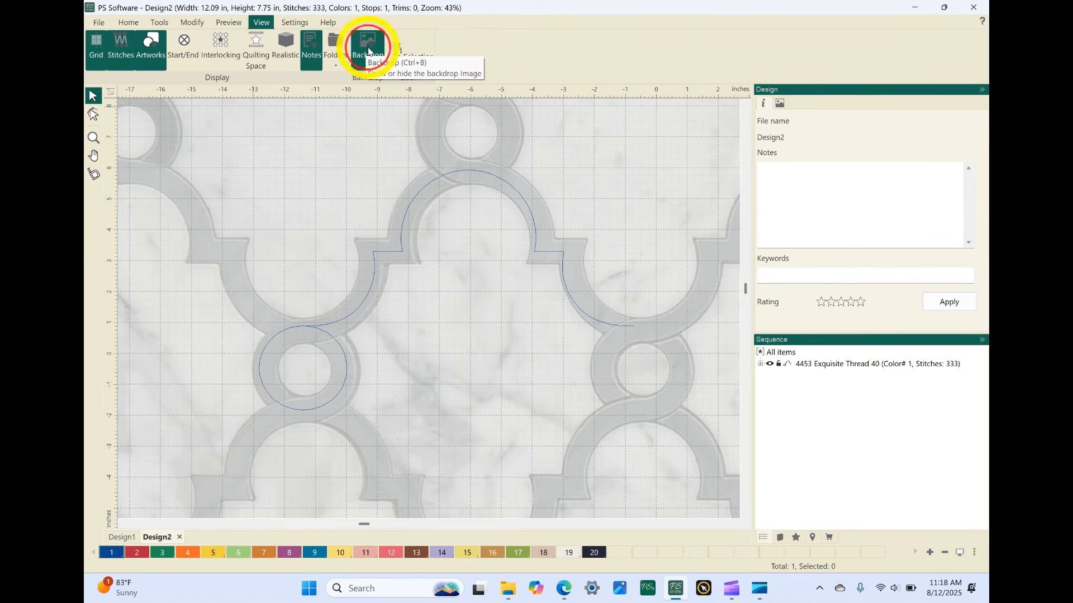
click(369, 51)
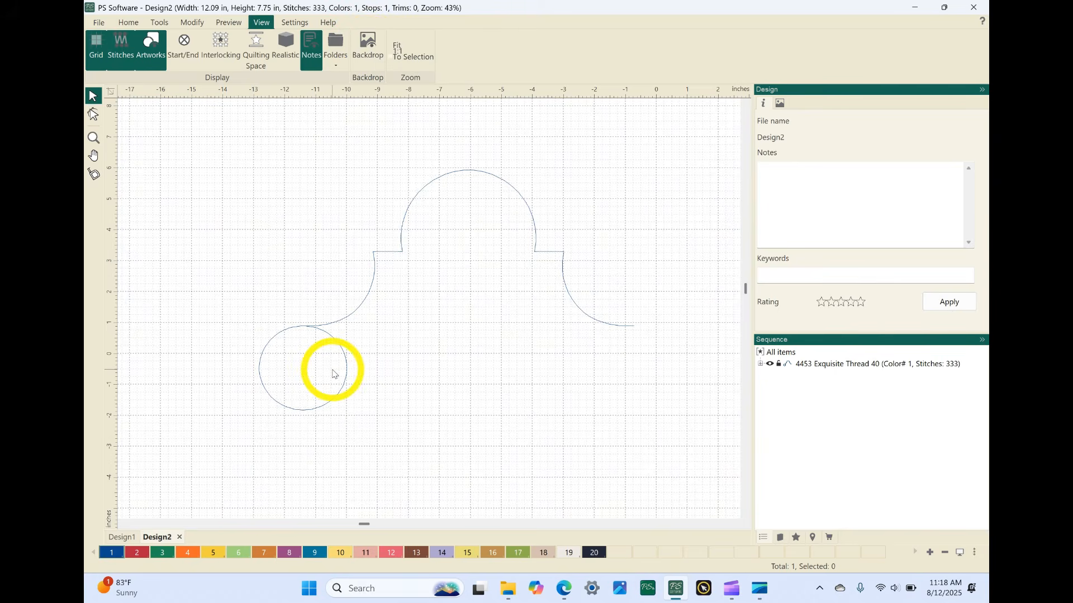
click(412, 212)
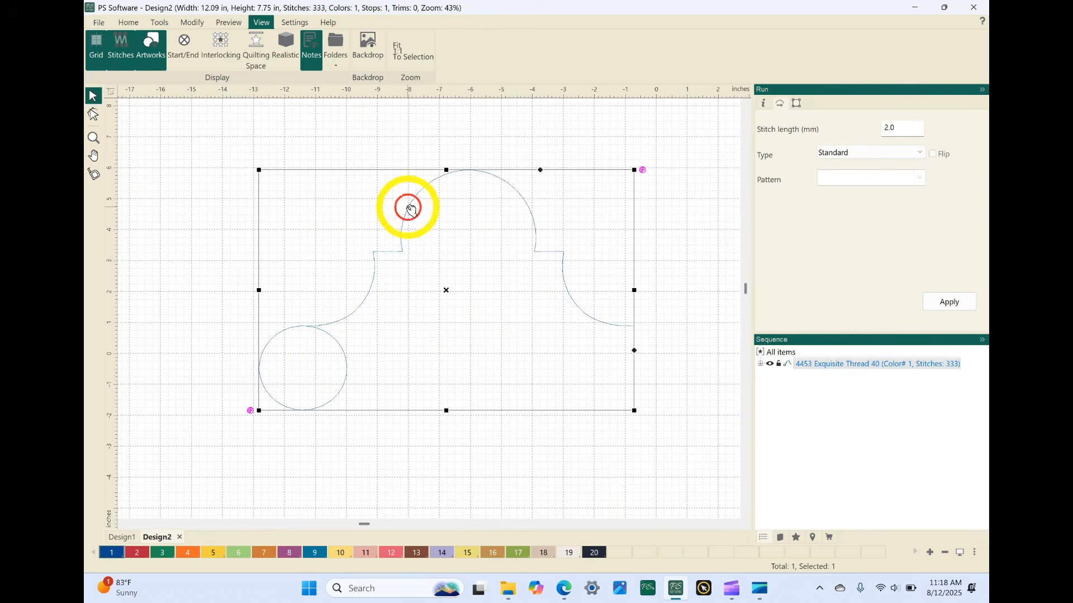
Try a point-to-point repeat of the pattern, 3 across and 5 down, with a vertical distance of -2.40 in.
click(191, 21)
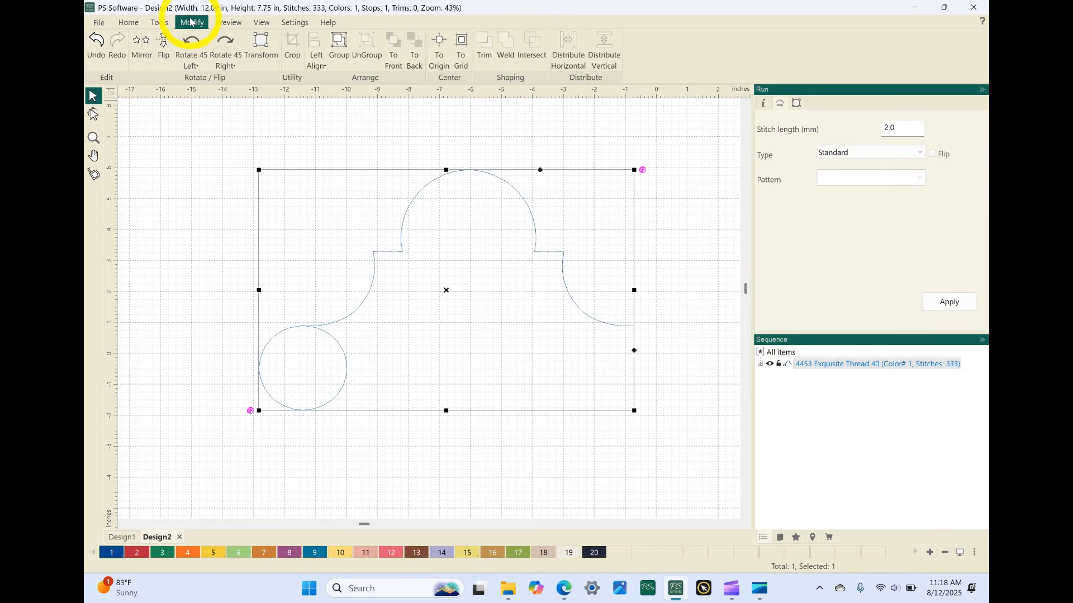
click(159, 22)
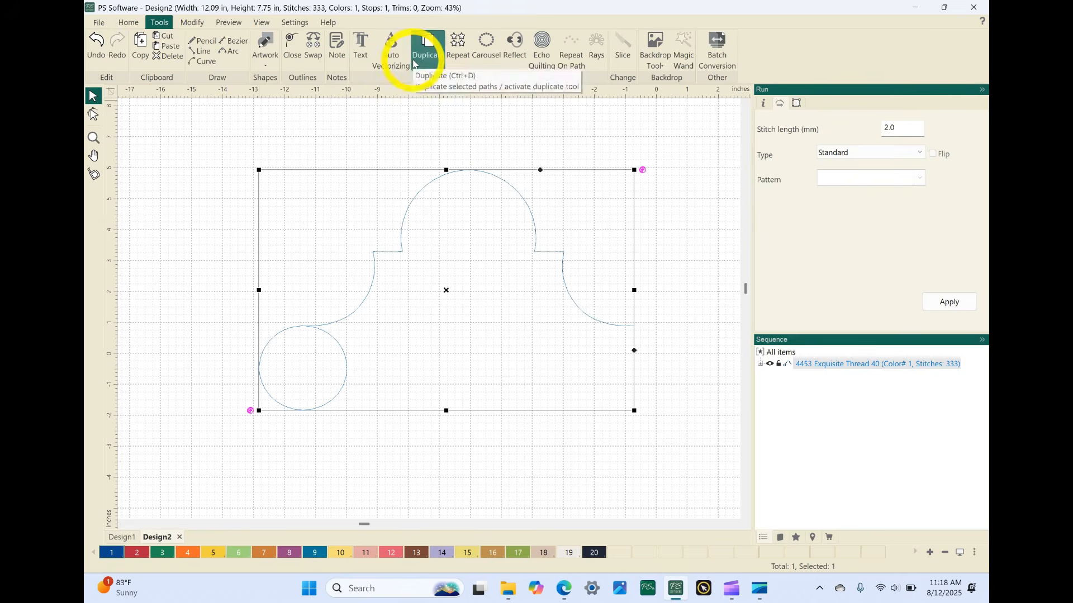
click(454, 48)
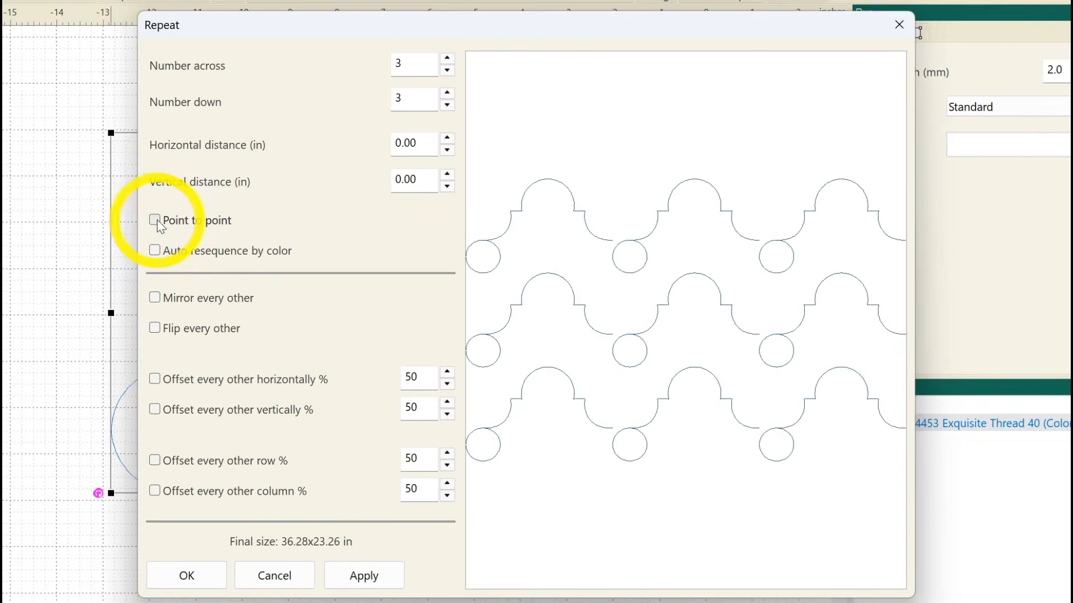
click(155, 219)
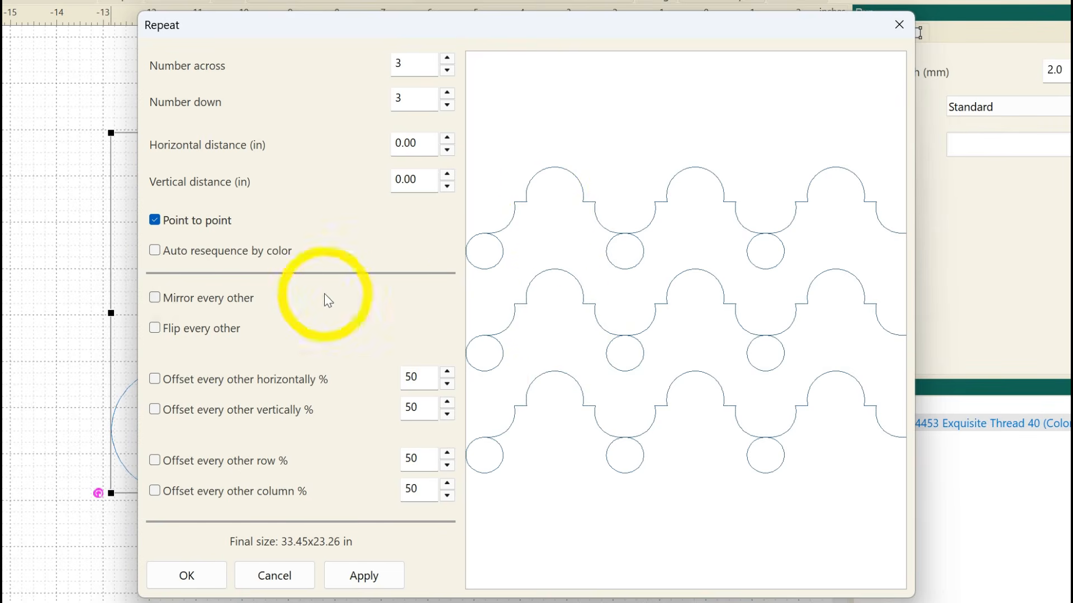
click(447, 186)
click(447, 186)
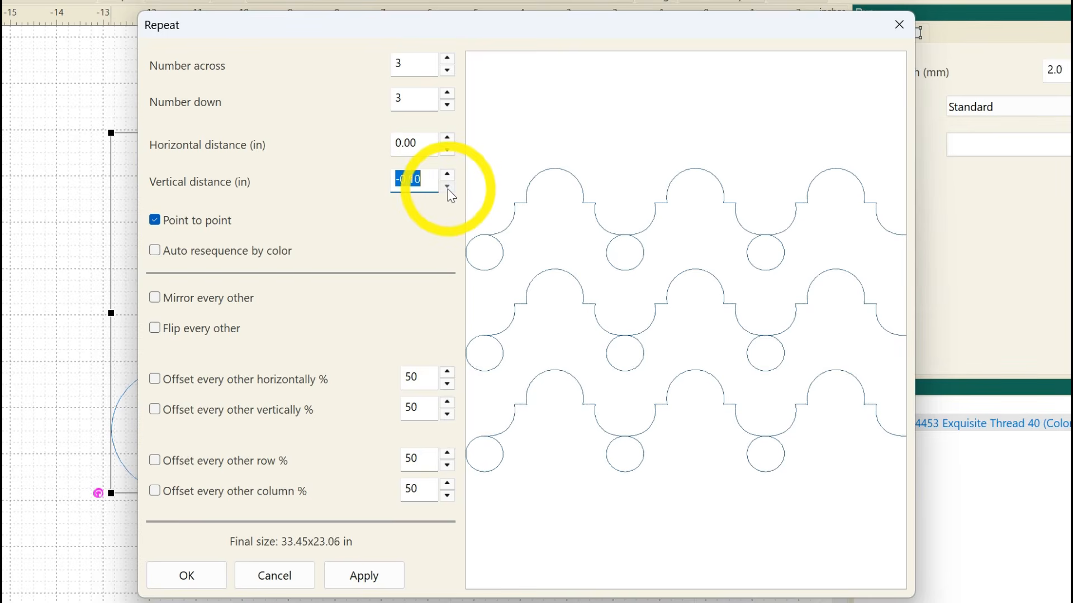
click(447, 186)
drag(447, 187, 448, 190)
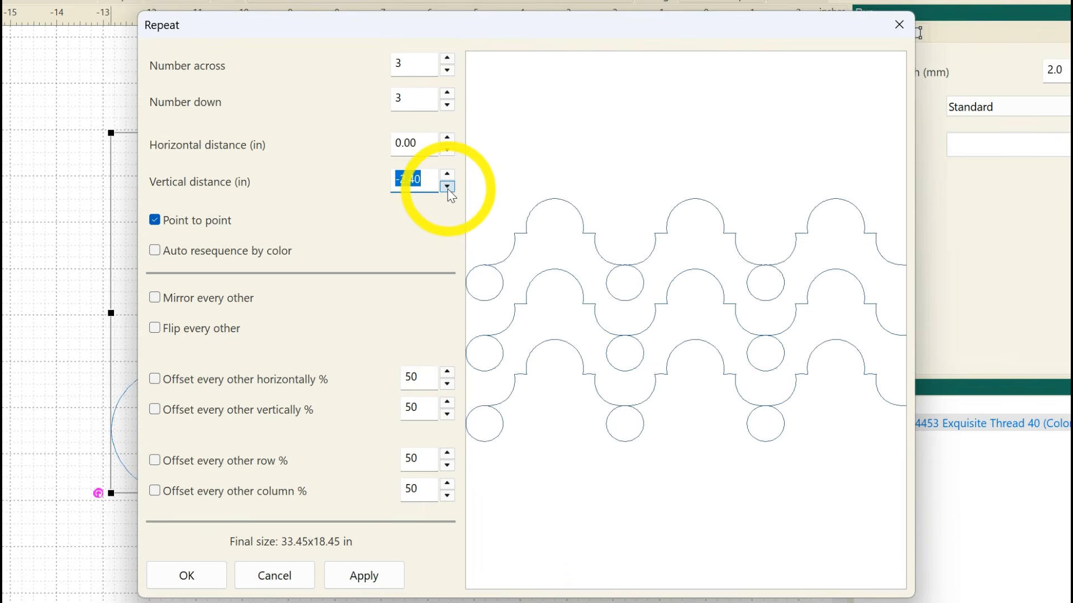
click(447, 92)
click(448, 93)
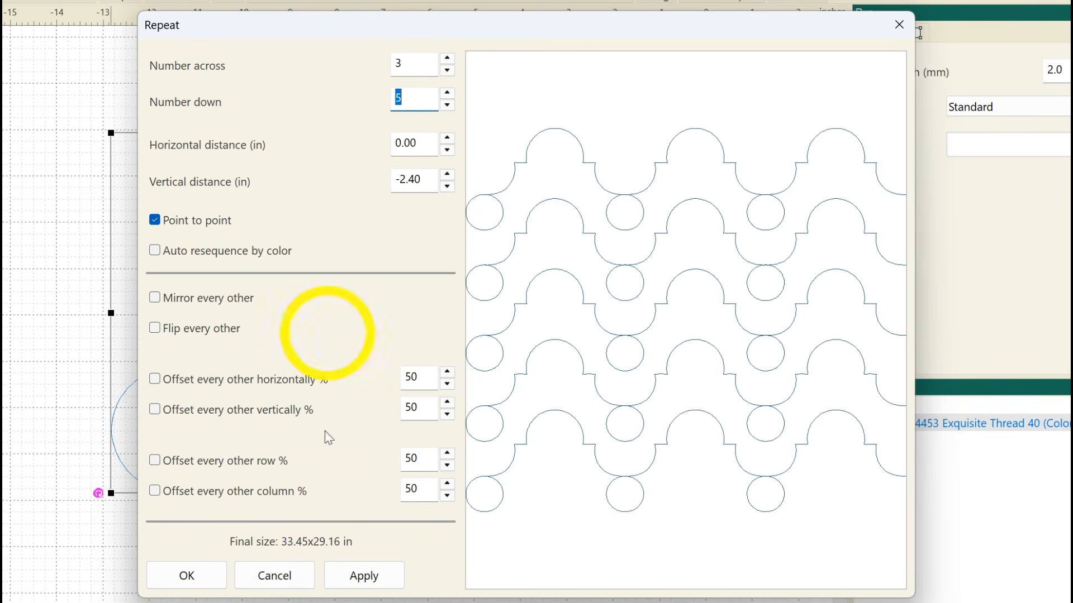
click(274, 576)
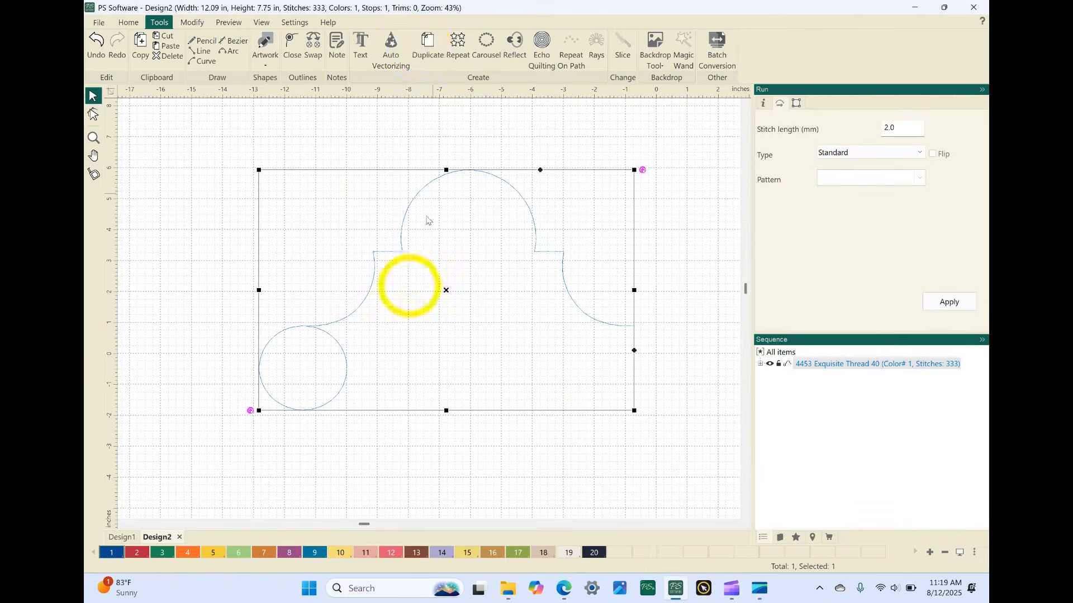
Set up a point-to-point repeat of the pattern with every other row offset by 45%.
click(457, 51)
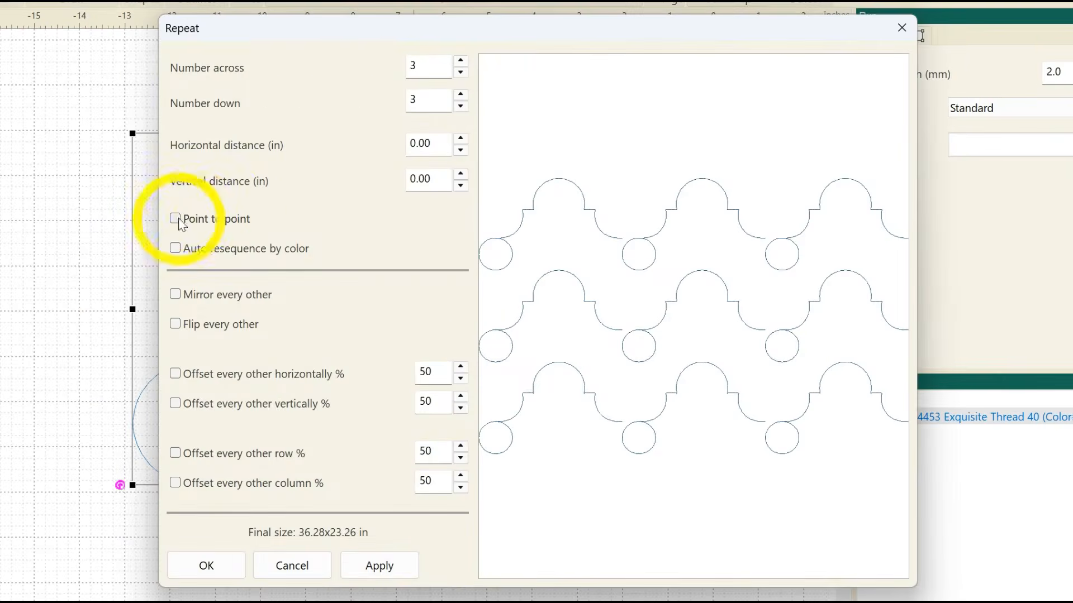
click(289, 229)
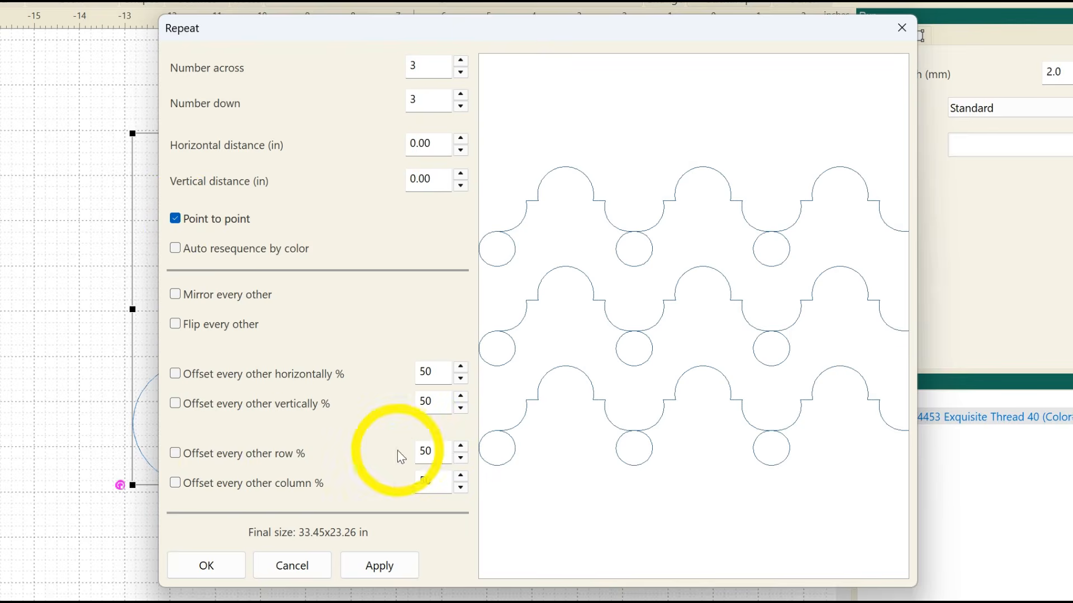
click(177, 454)
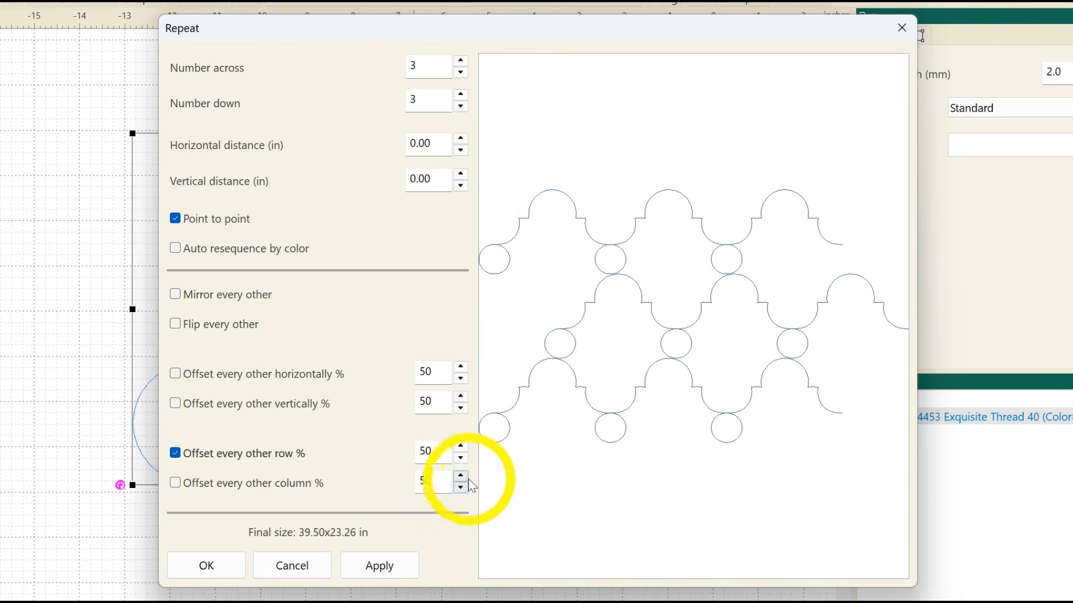
click(460, 458)
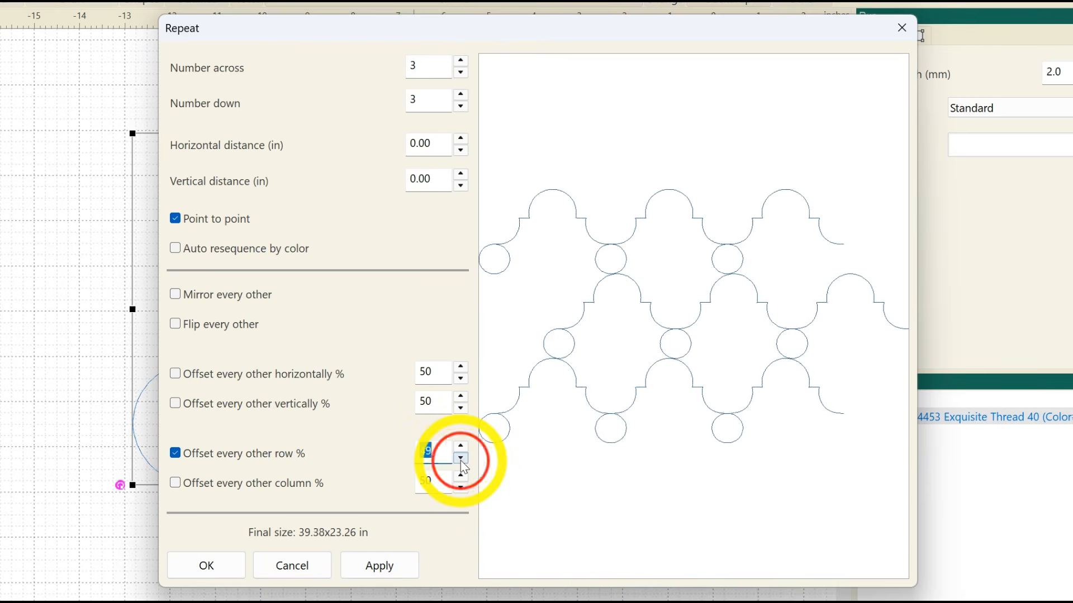
click(460, 458)
click(460, 458)
click(461, 458)
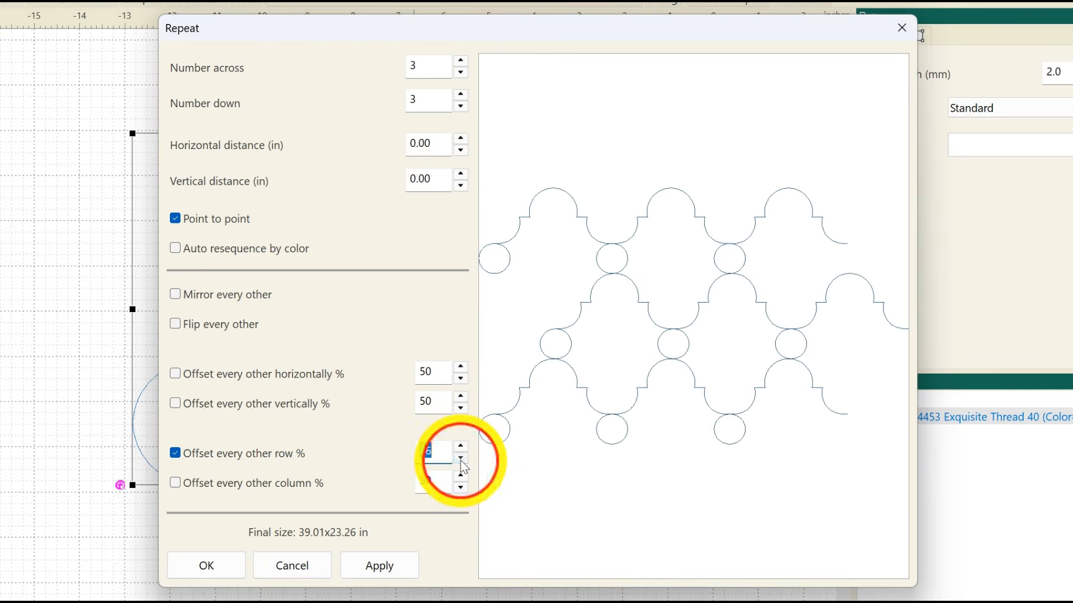
click(460, 458)
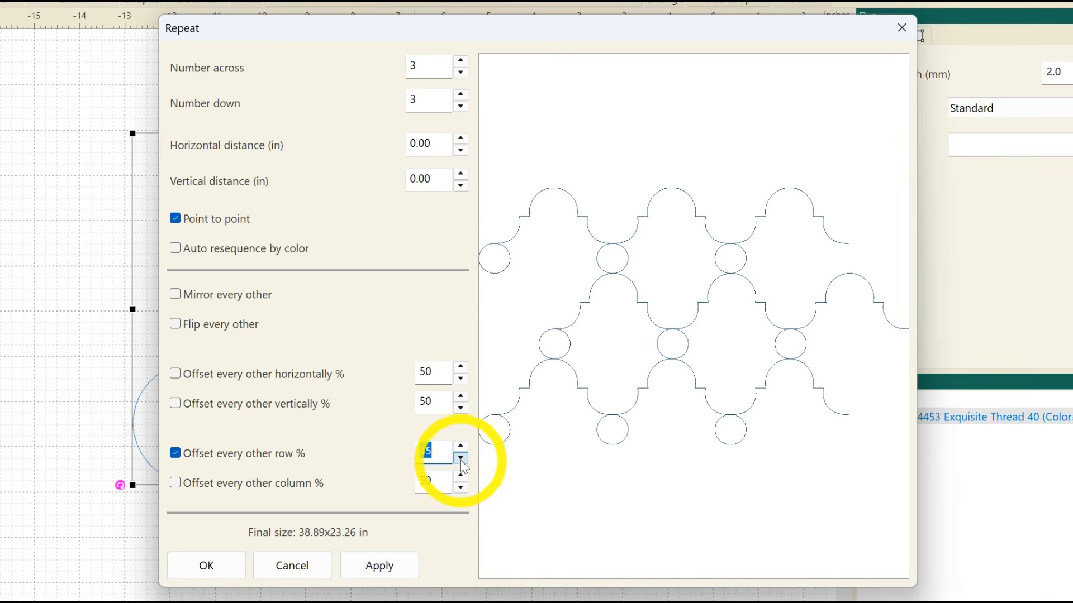
click(460, 458)
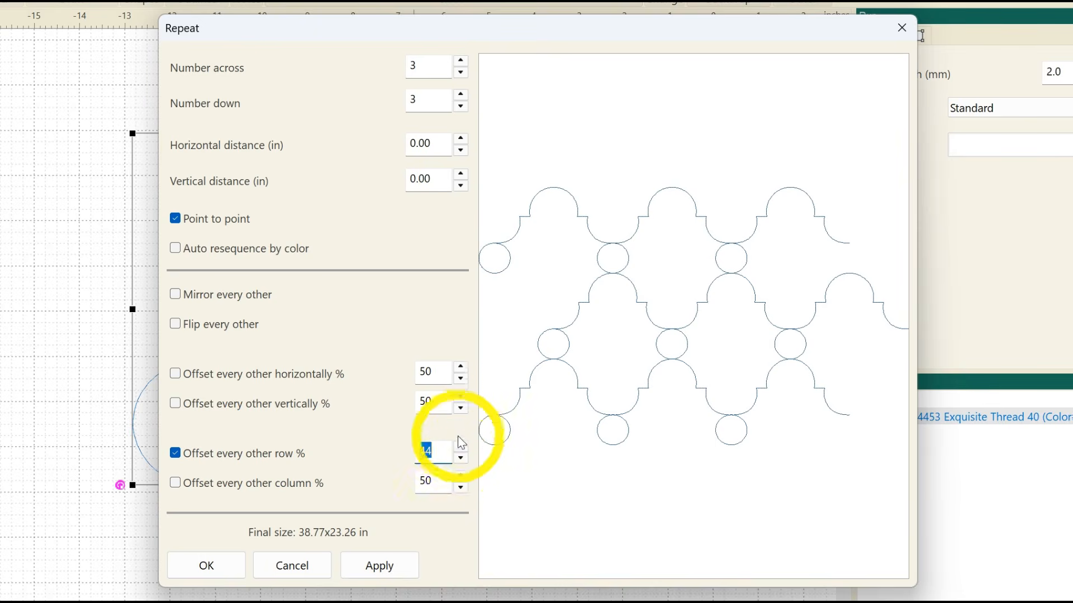
click(460, 447)
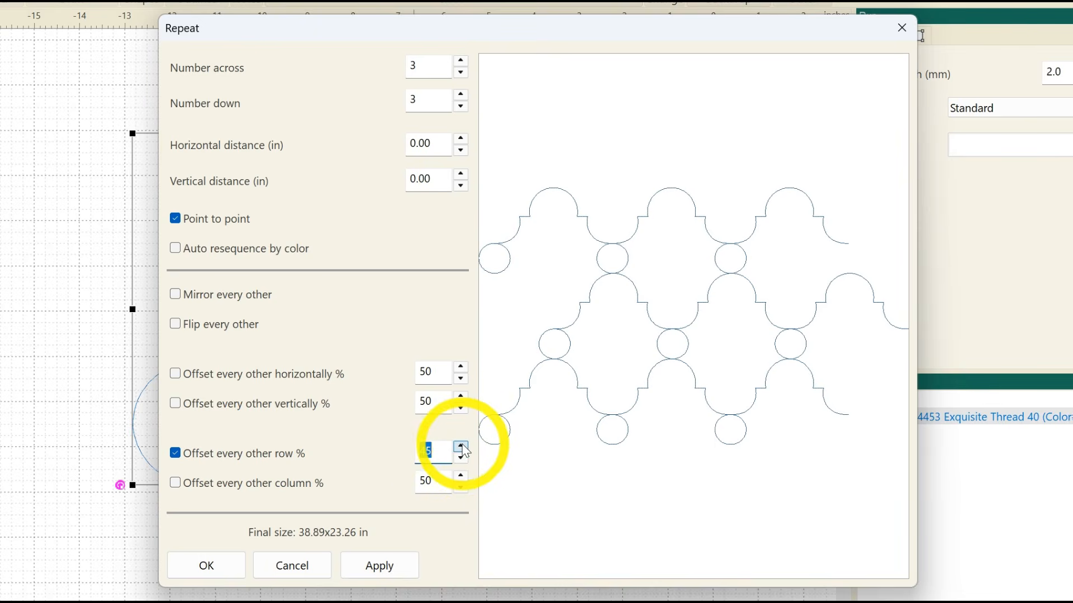
Try the offset-row repeat with 4 patterns across and 6 down, and discard the repeat.
click(460, 61)
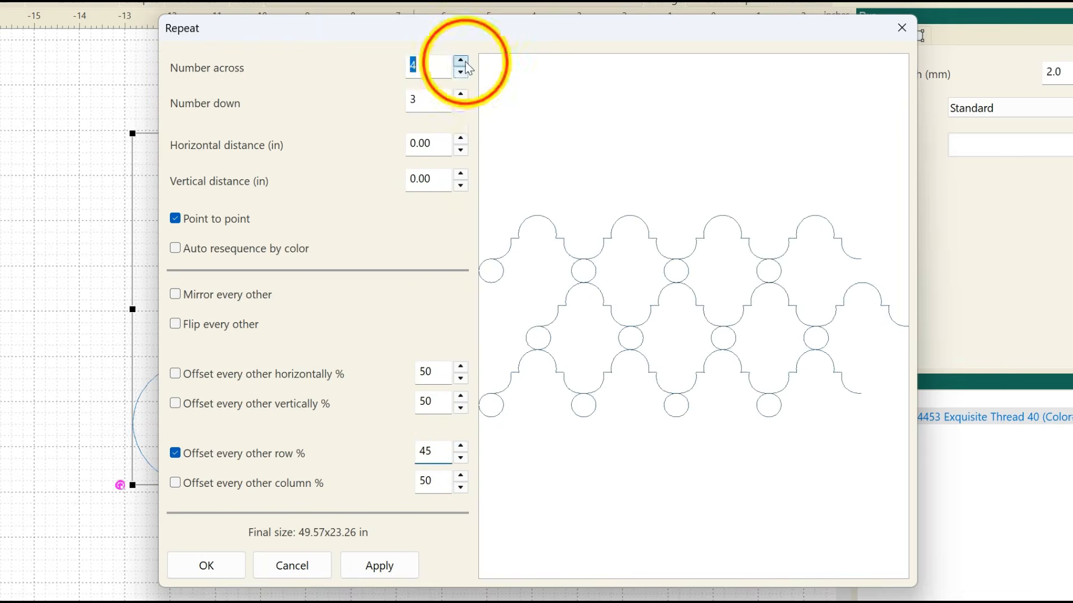
click(460, 95)
click(461, 95)
click(461, 95)
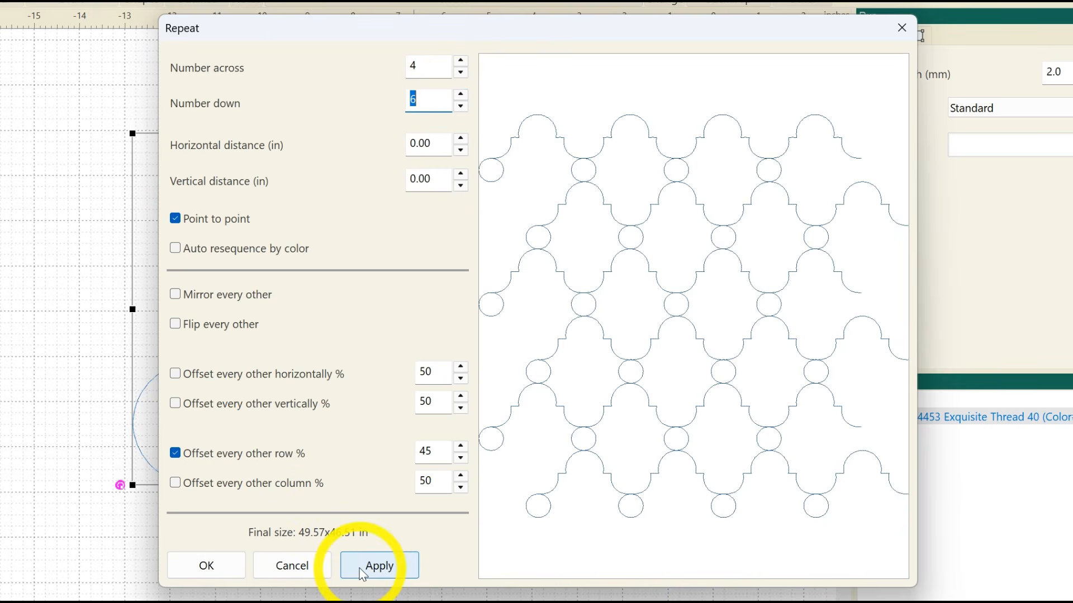
click(302, 570)
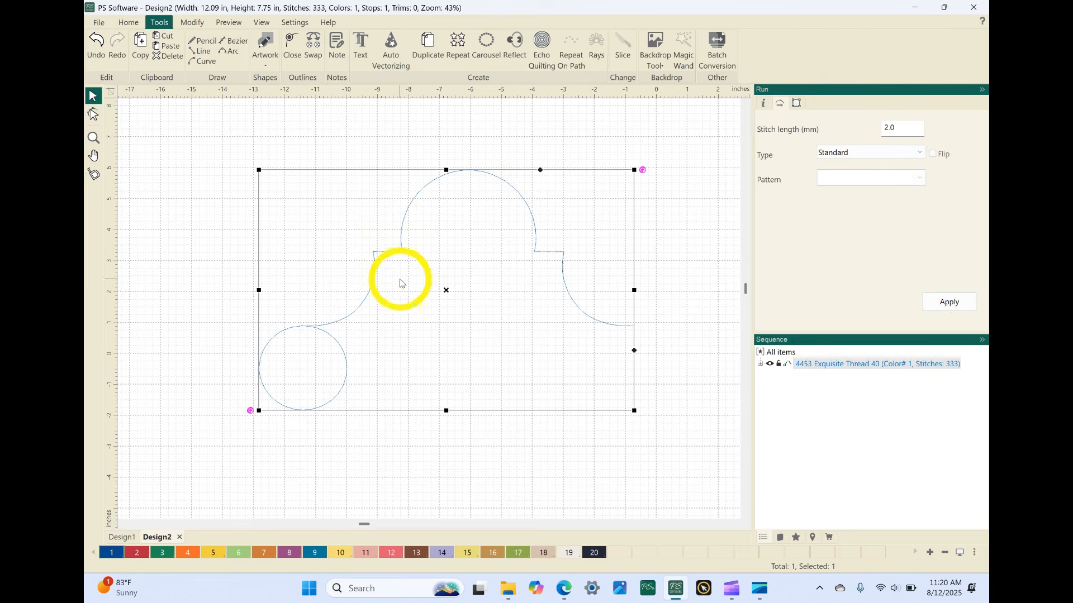
Save the single pattern to the Desktop as Circle Loop in HQ Pro-Stitcher (HQV) format.
click(98, 23)
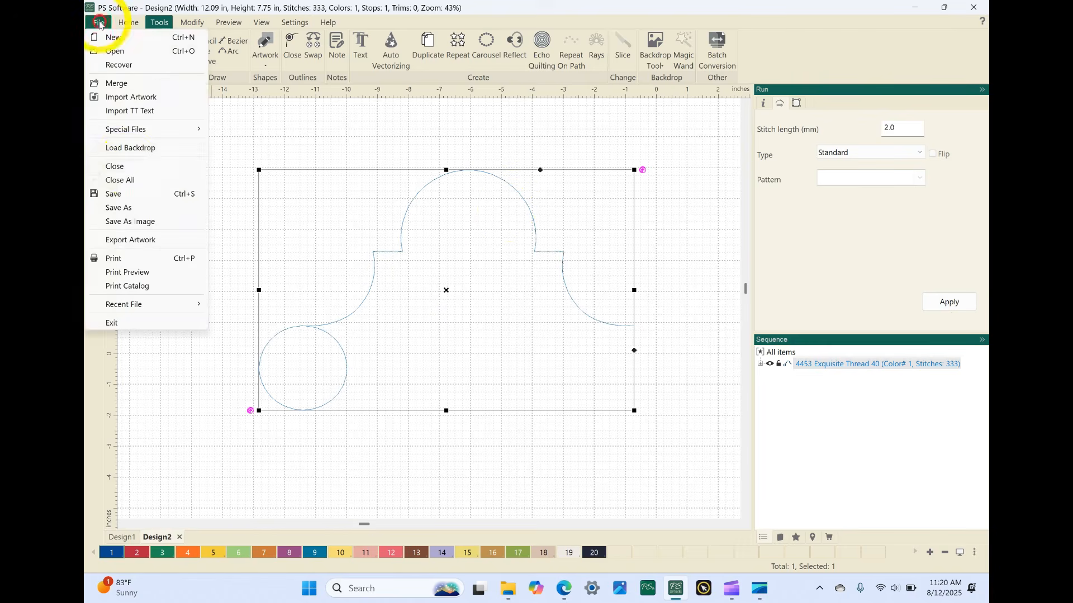
click(128, 193)
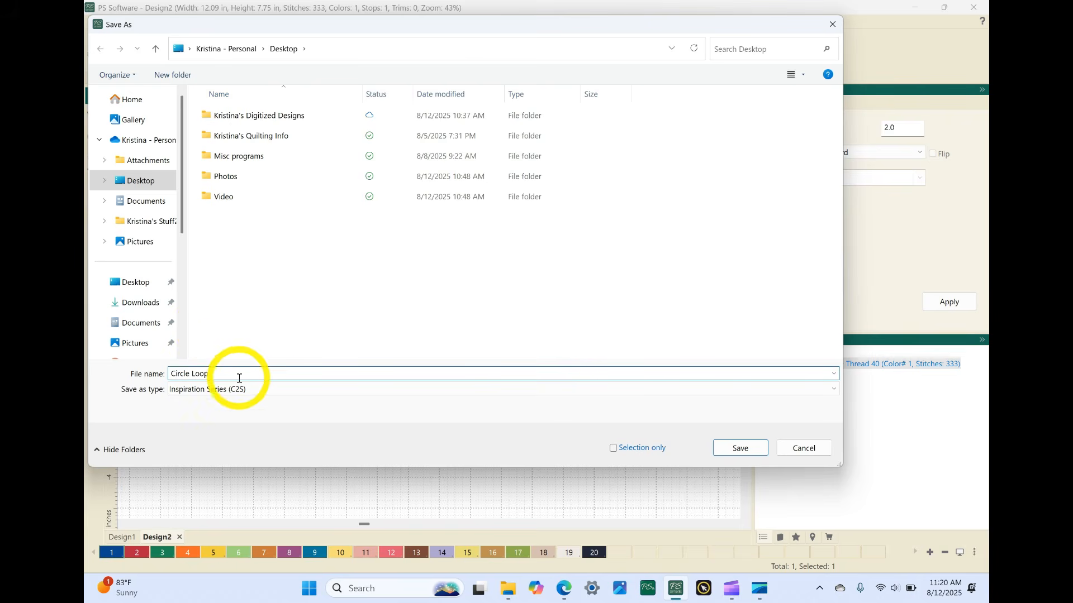
click(258, 390)
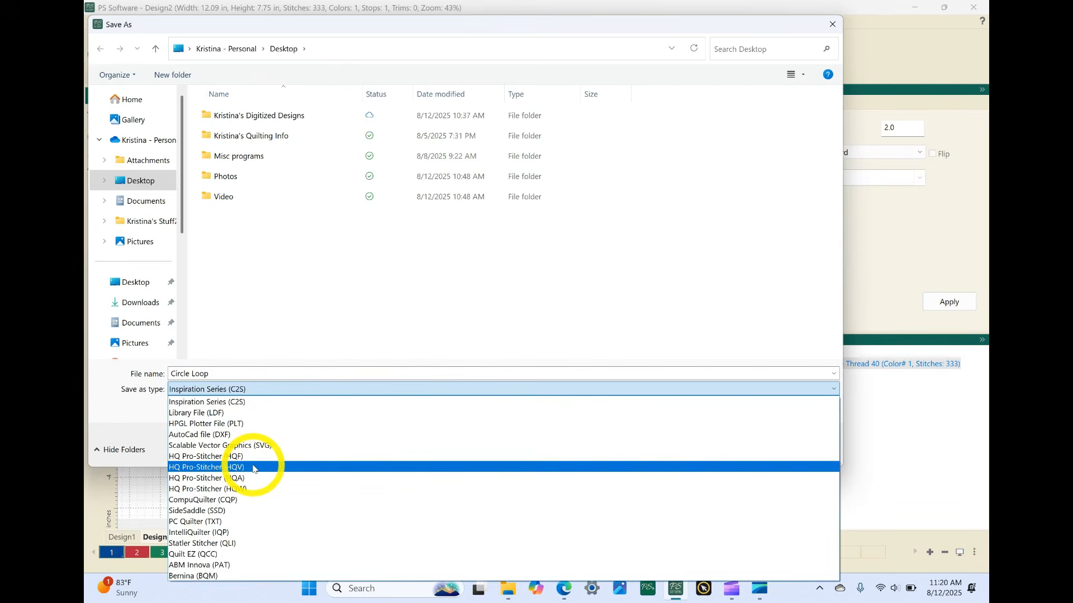
click(253, 468)
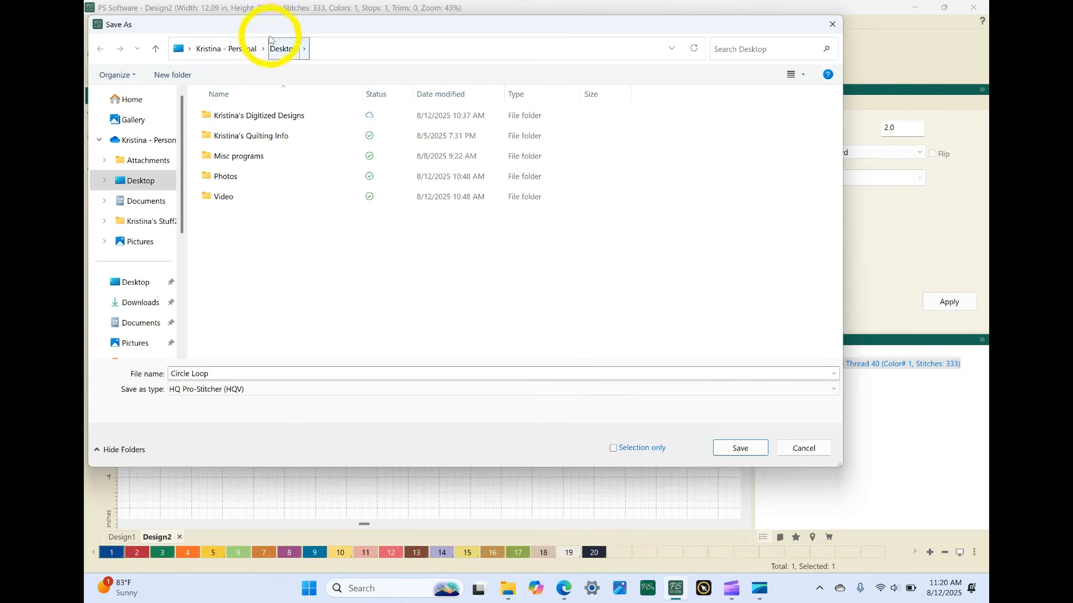
click(743, 448)
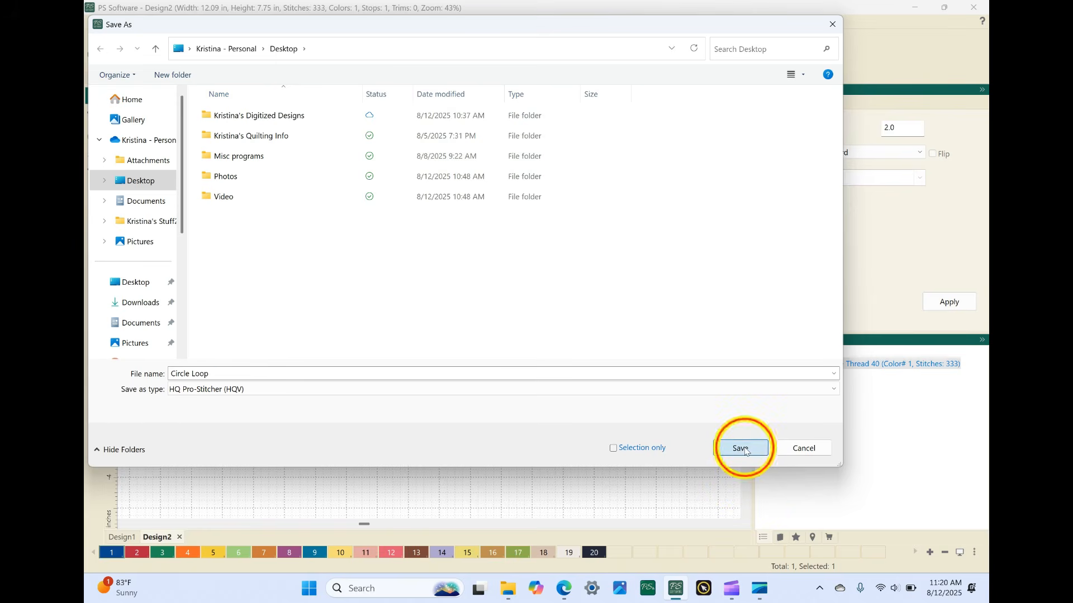